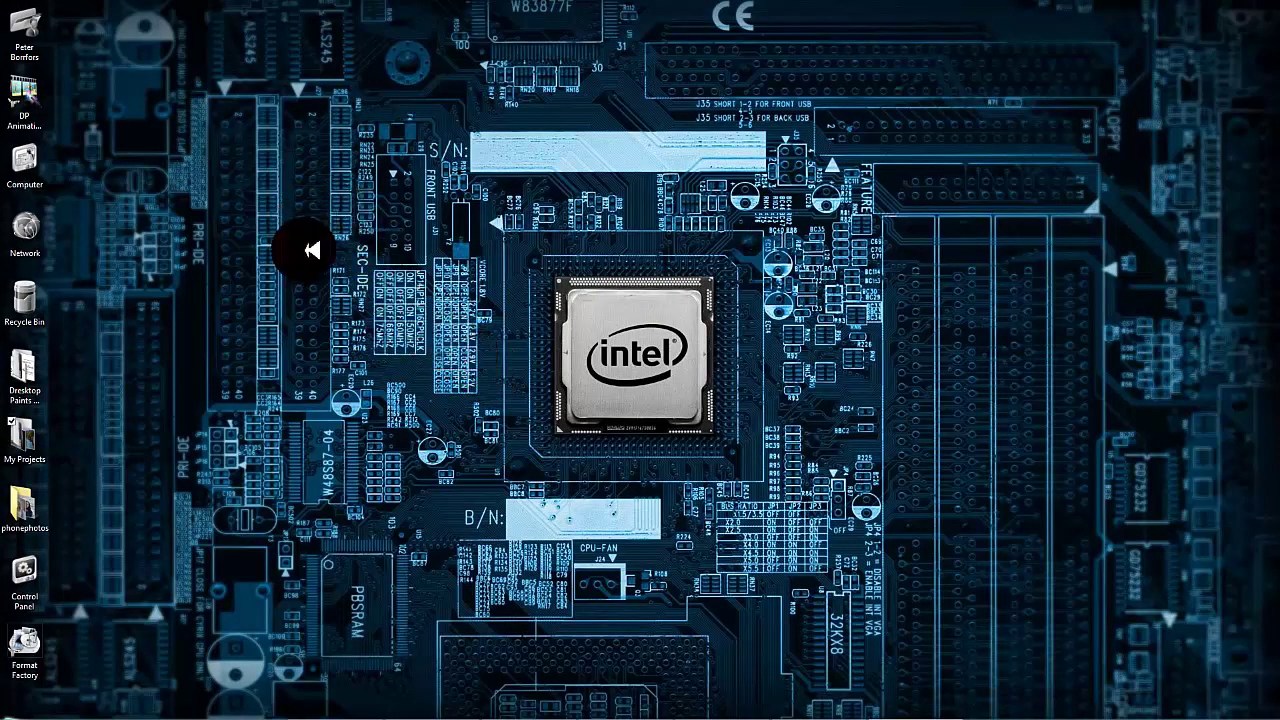
Create a new folder on the desktop and name it 'My Project'.
right_click(330, 262)
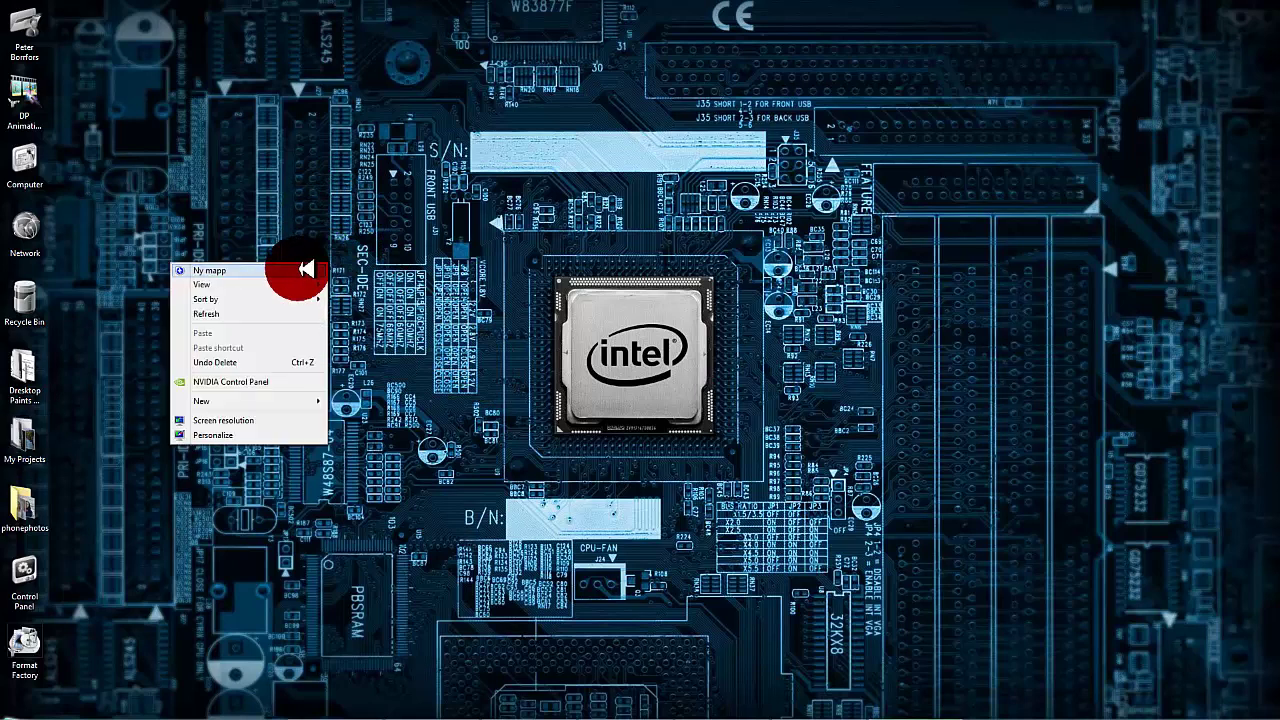
click(305, 270)
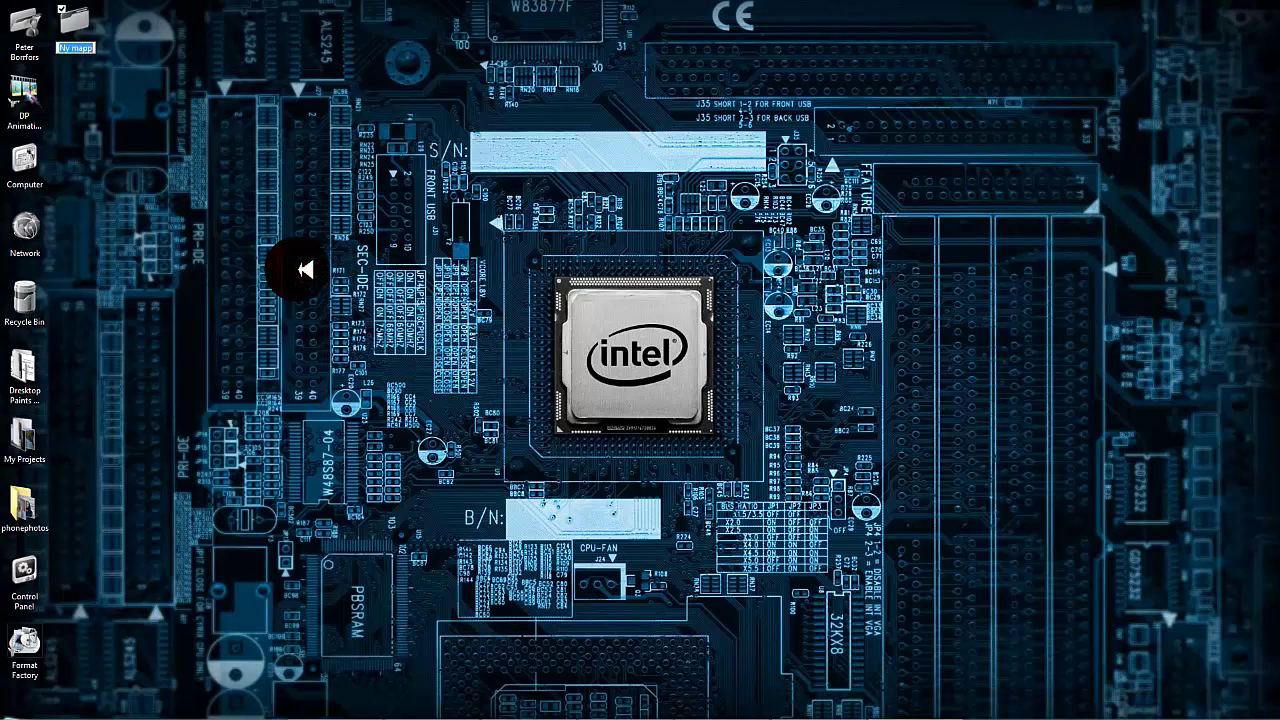
click(84, 48)
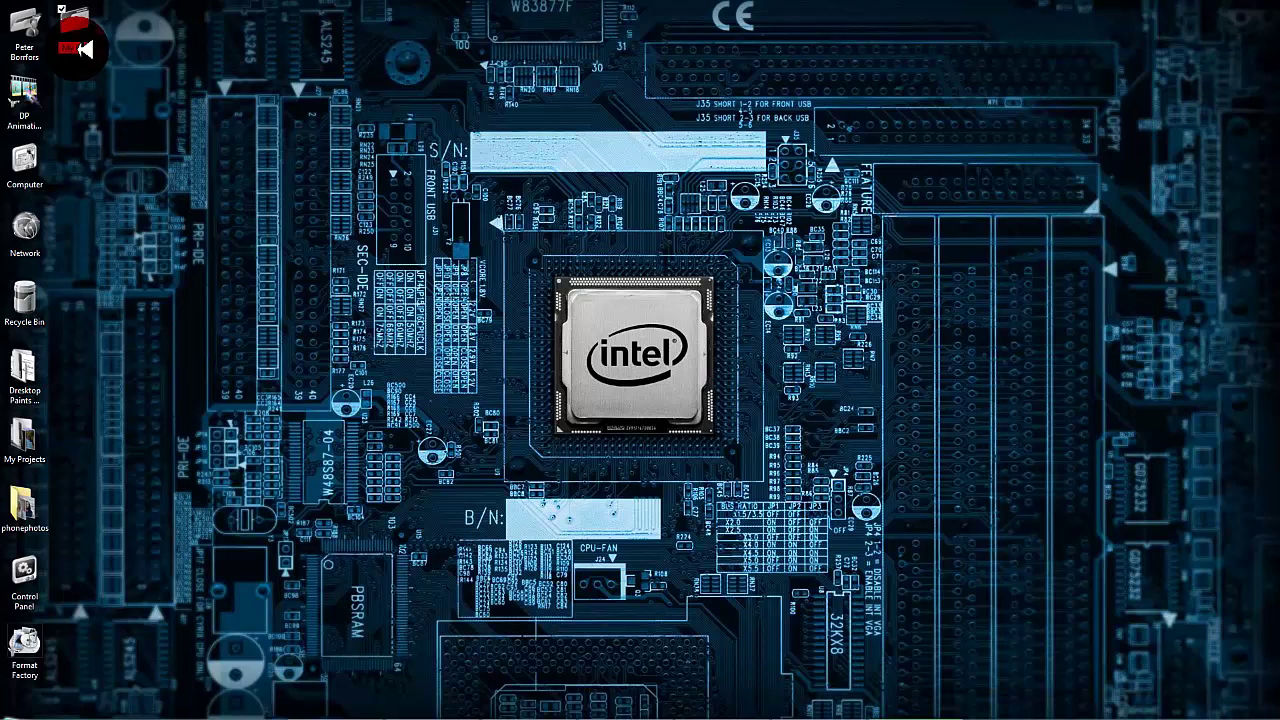
text(My Project)
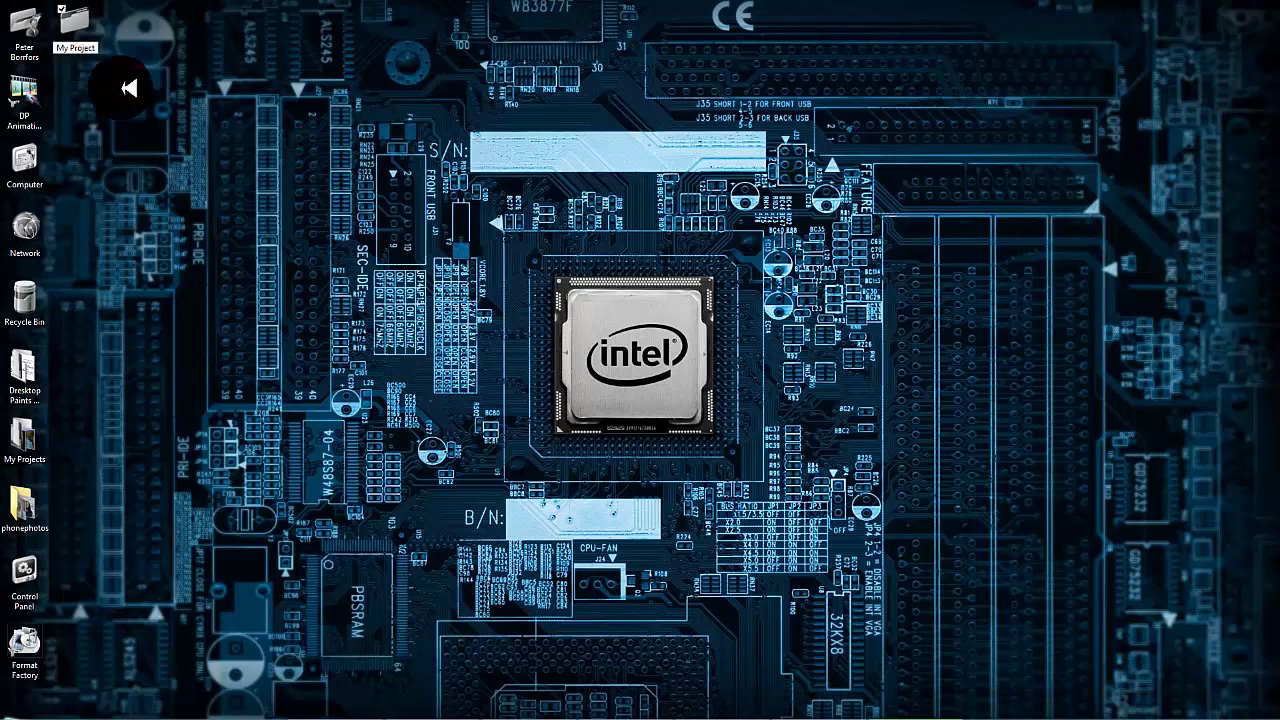
key(Return)
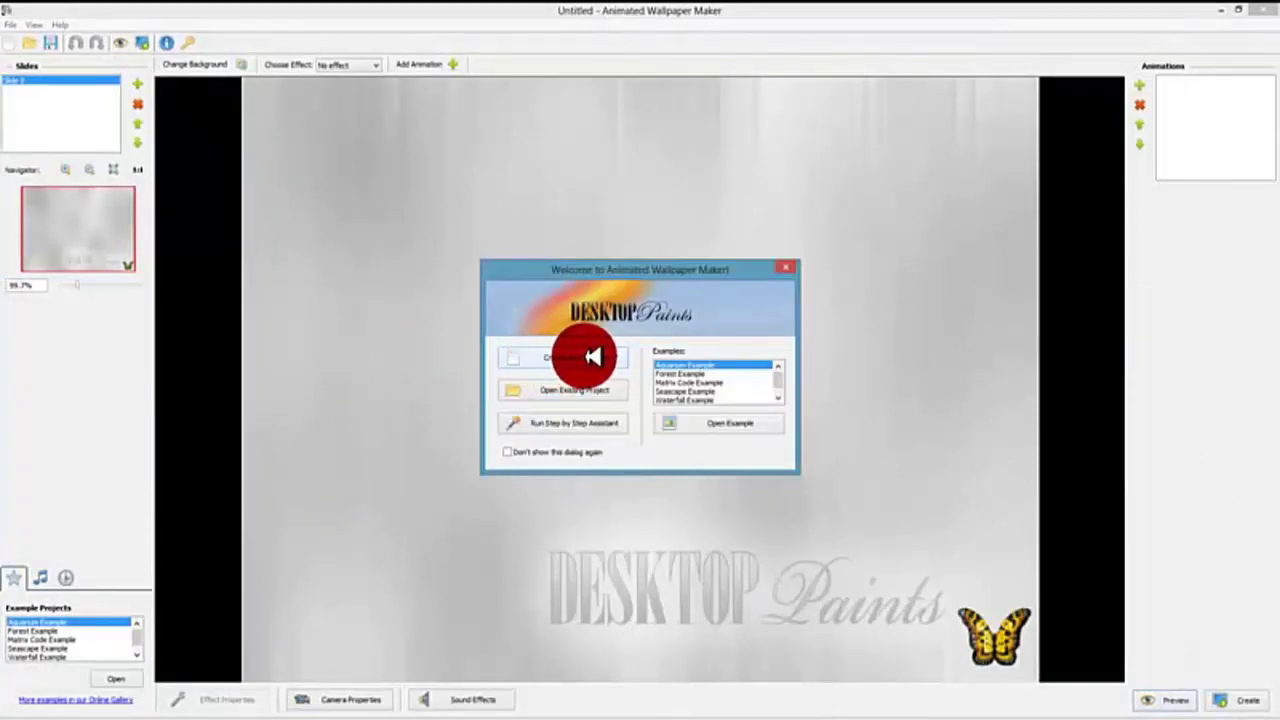
Choose Create New Project in the Welcome dialog to get a blank single-slide project.
click(600, 357)
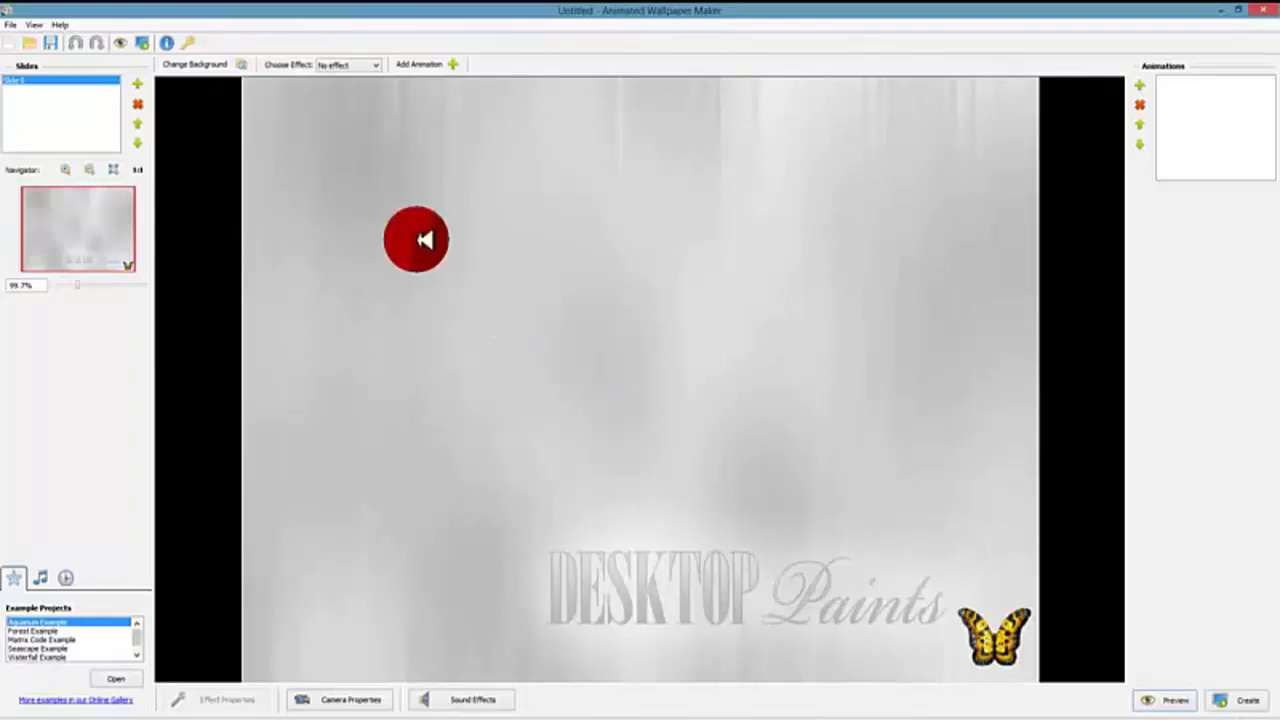
Load the Waterfall picture from My Projects as the slide's background image.
click(200, 62)
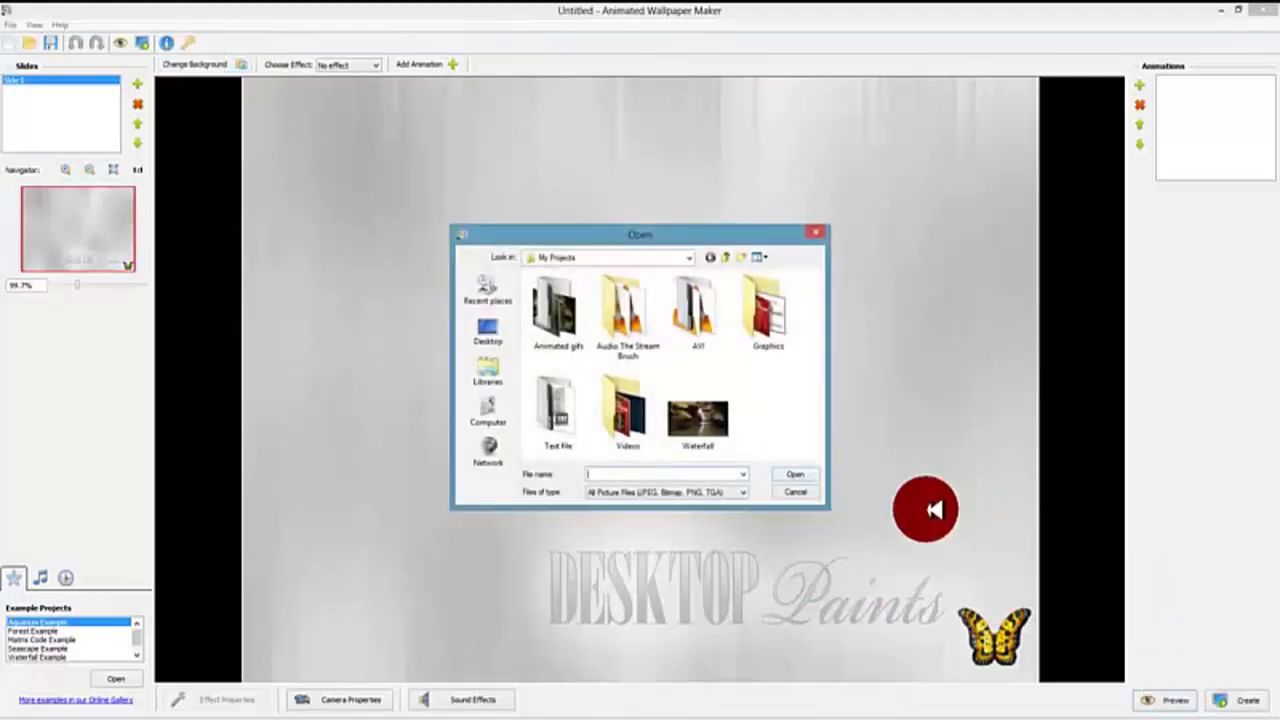
click(700, 418)
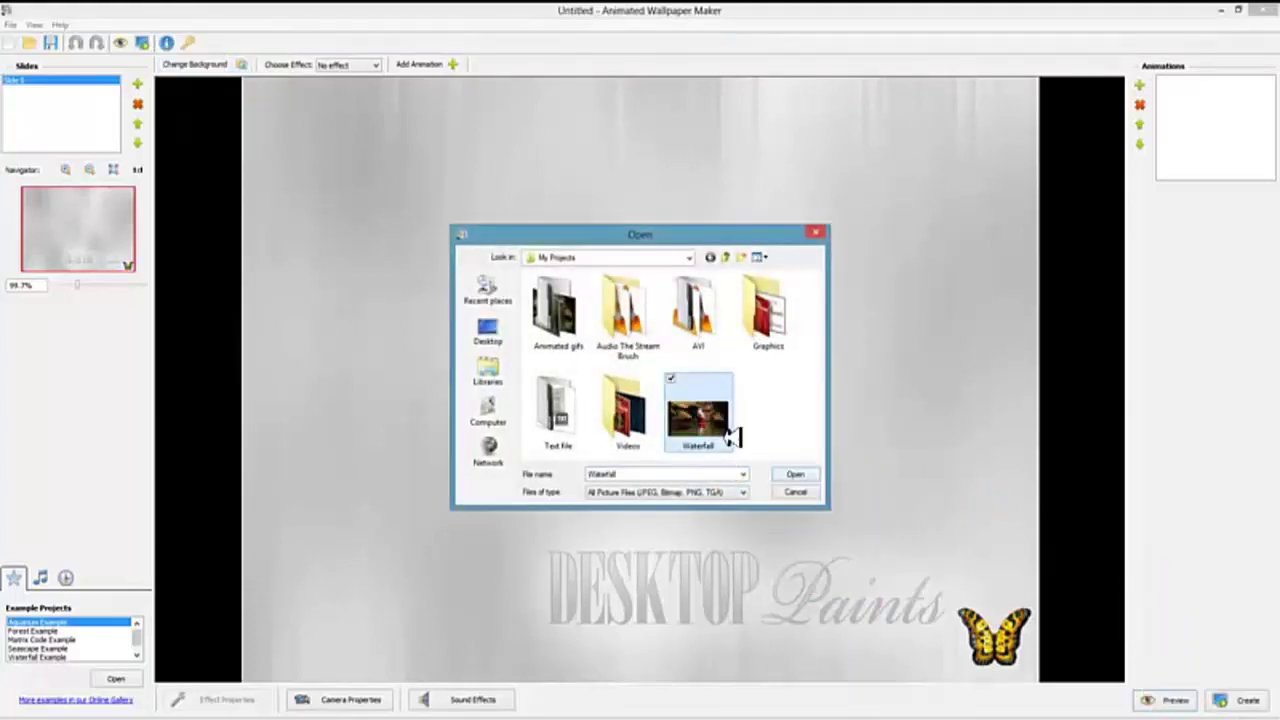
click(805, 476)
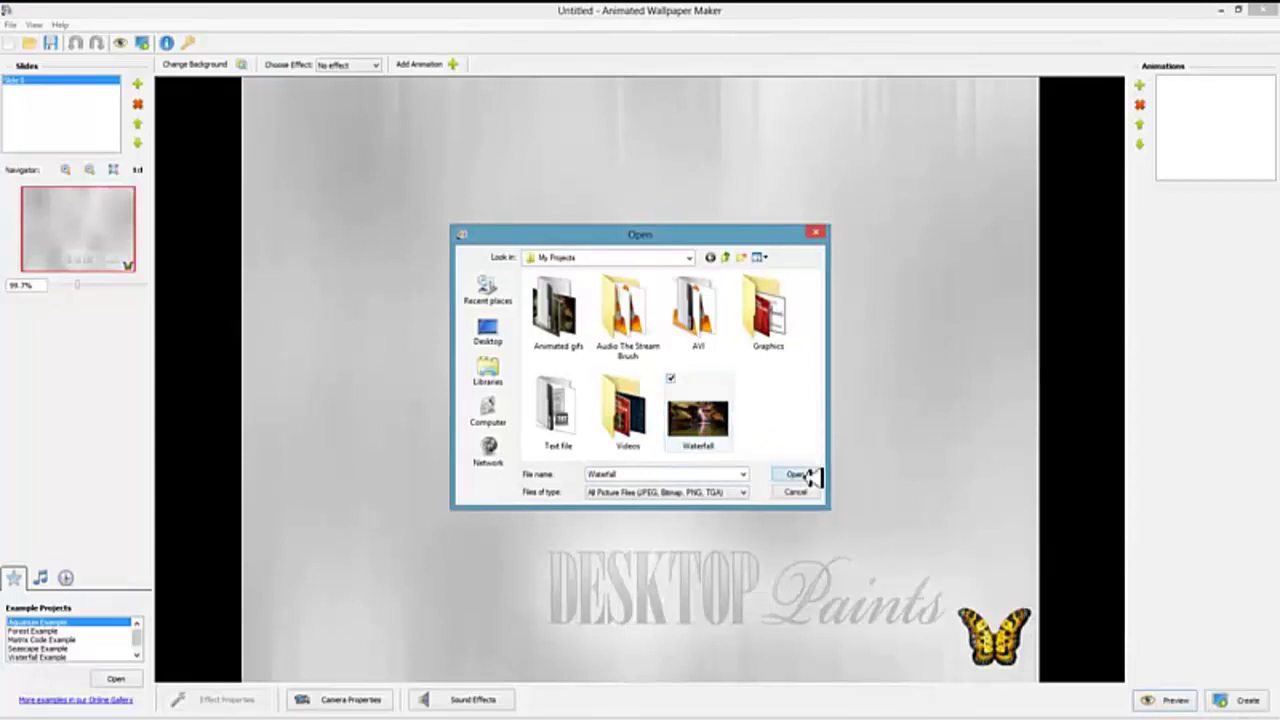
click(806, 477)
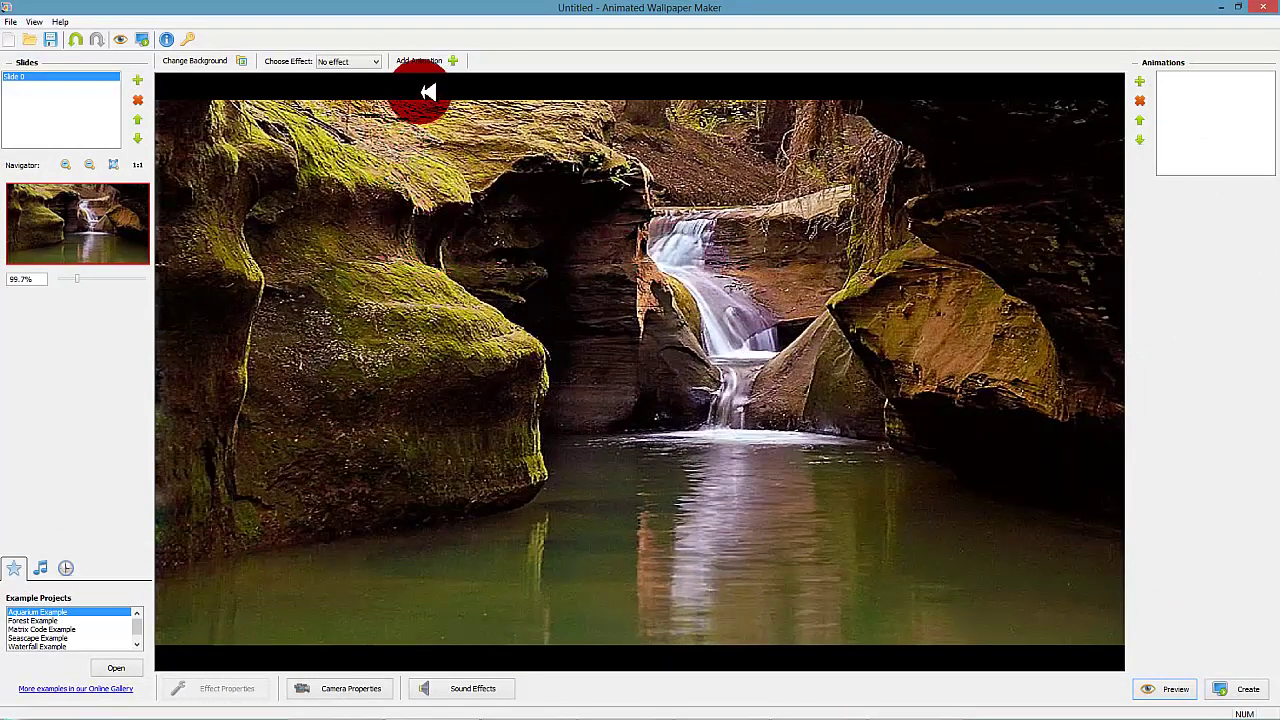
Open the Add Animation choices from the top toolbar.
click(1143, 83)
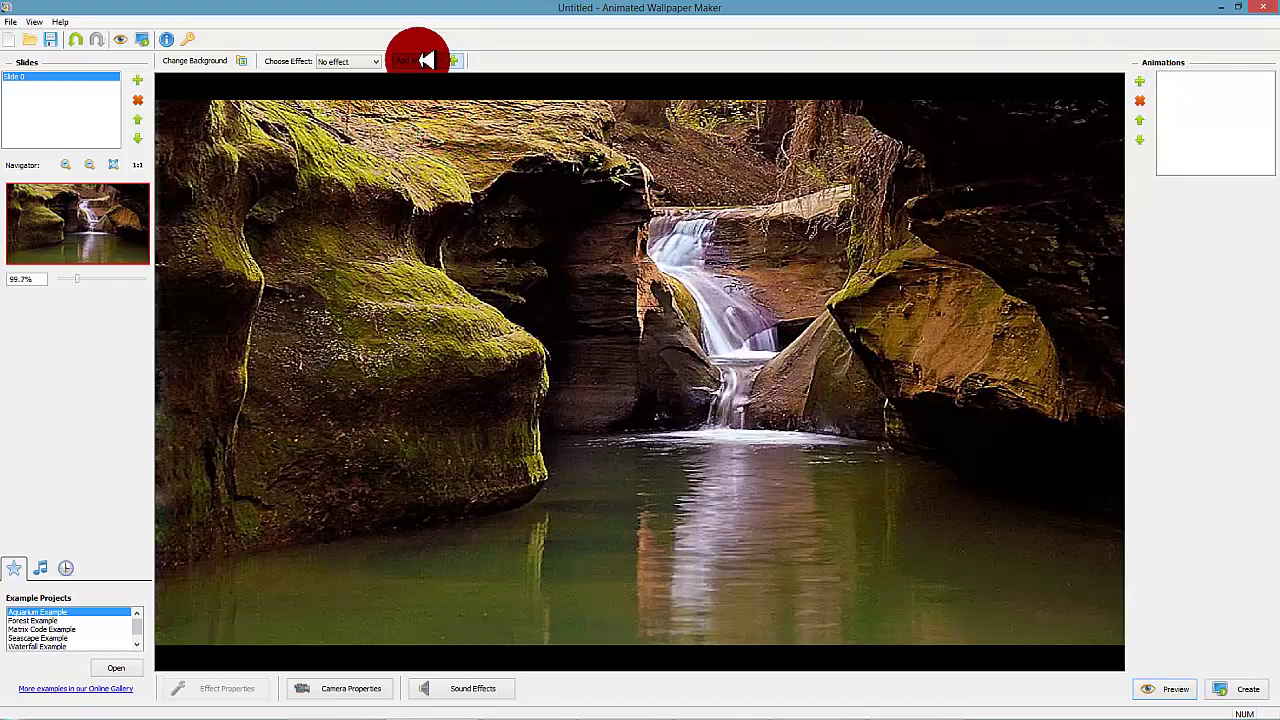
Add the Stream brush from the Nature Brushes list to the waterfall scene.
click(425, 60)
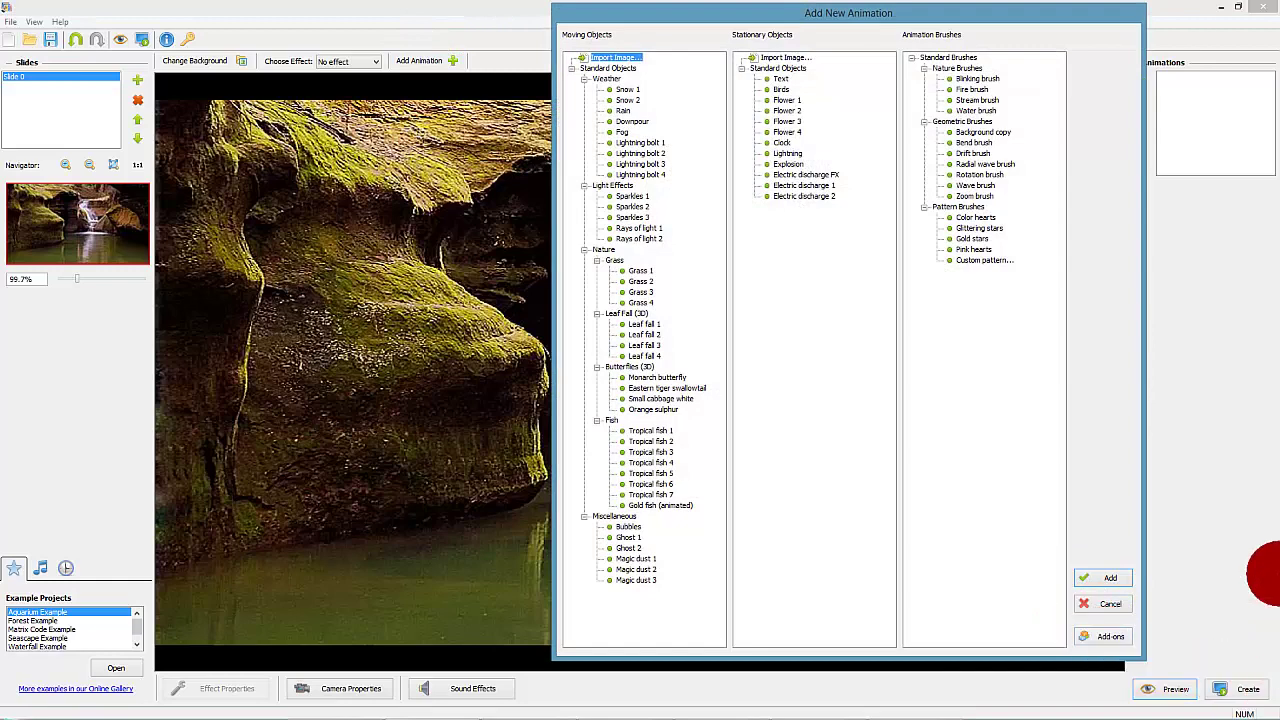
click(1005, 99)
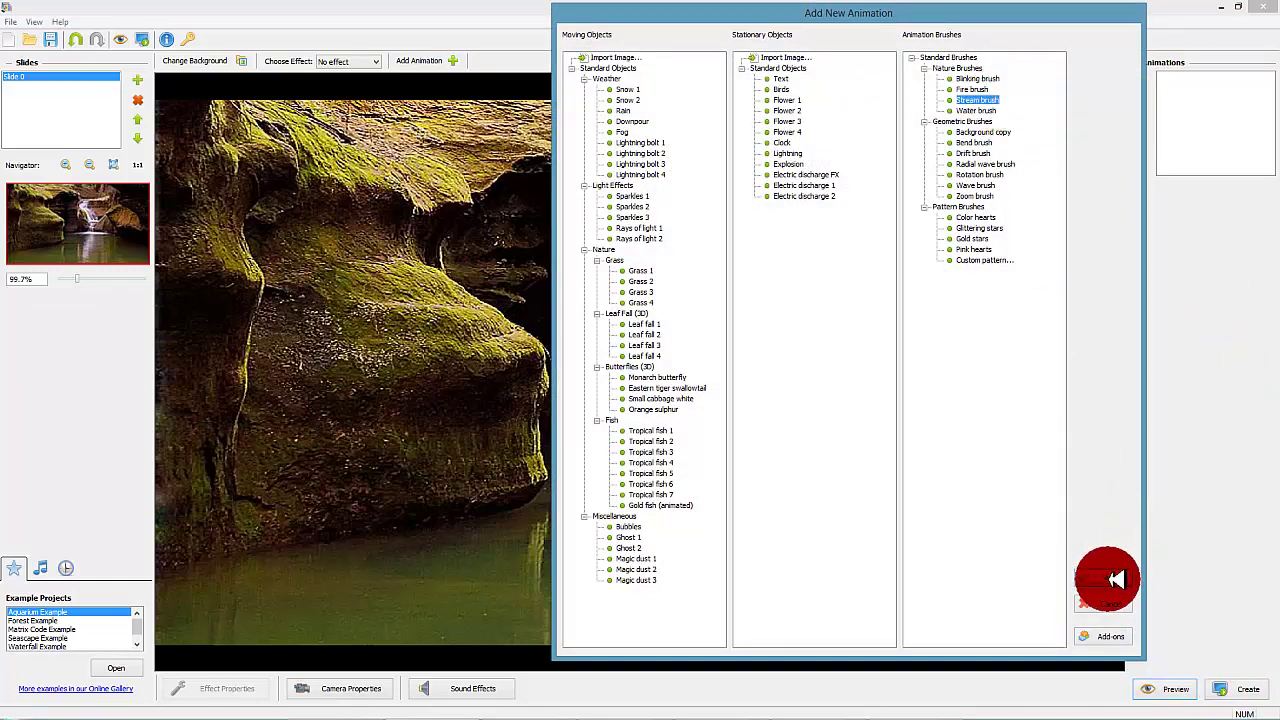
click(1117, 580)
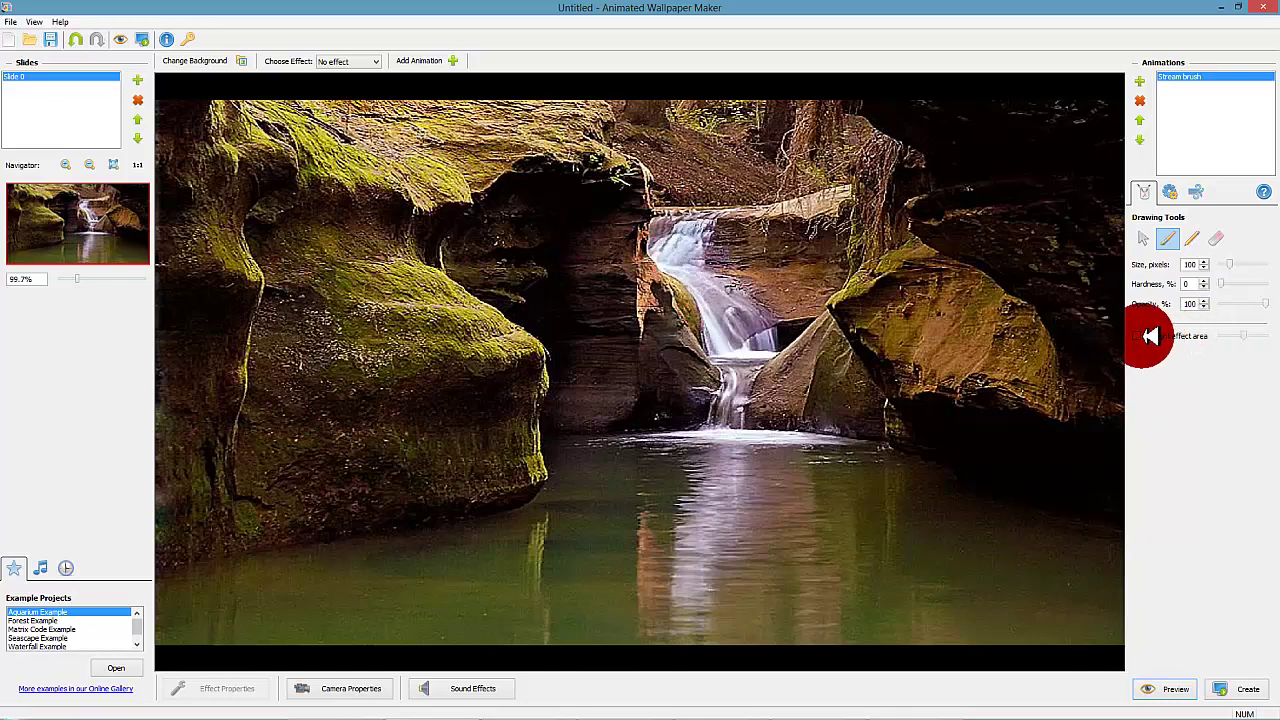
Turn on Highlight effect area in the Stream brush's Drawing Tools panel.
click(1139, 336)
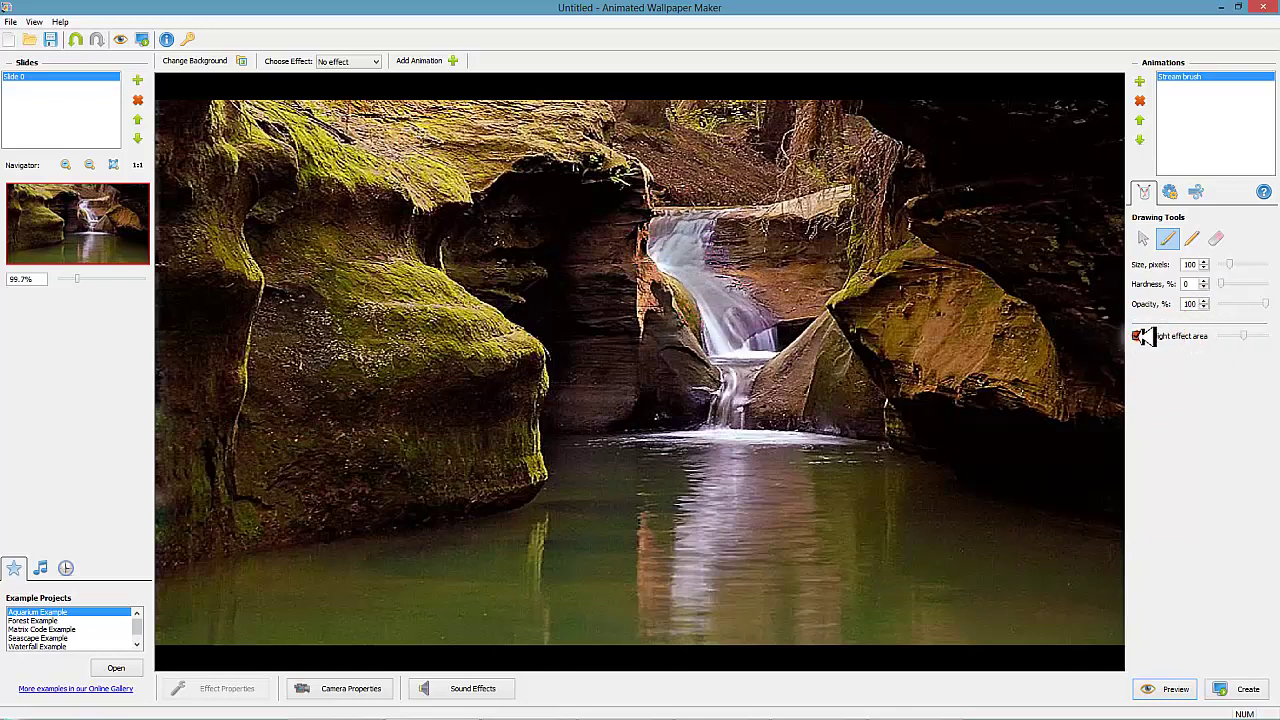
In Base Properties, set flow direction 277°, speed 38, amplitude 67 and granularity 48.
click(1178, 191)
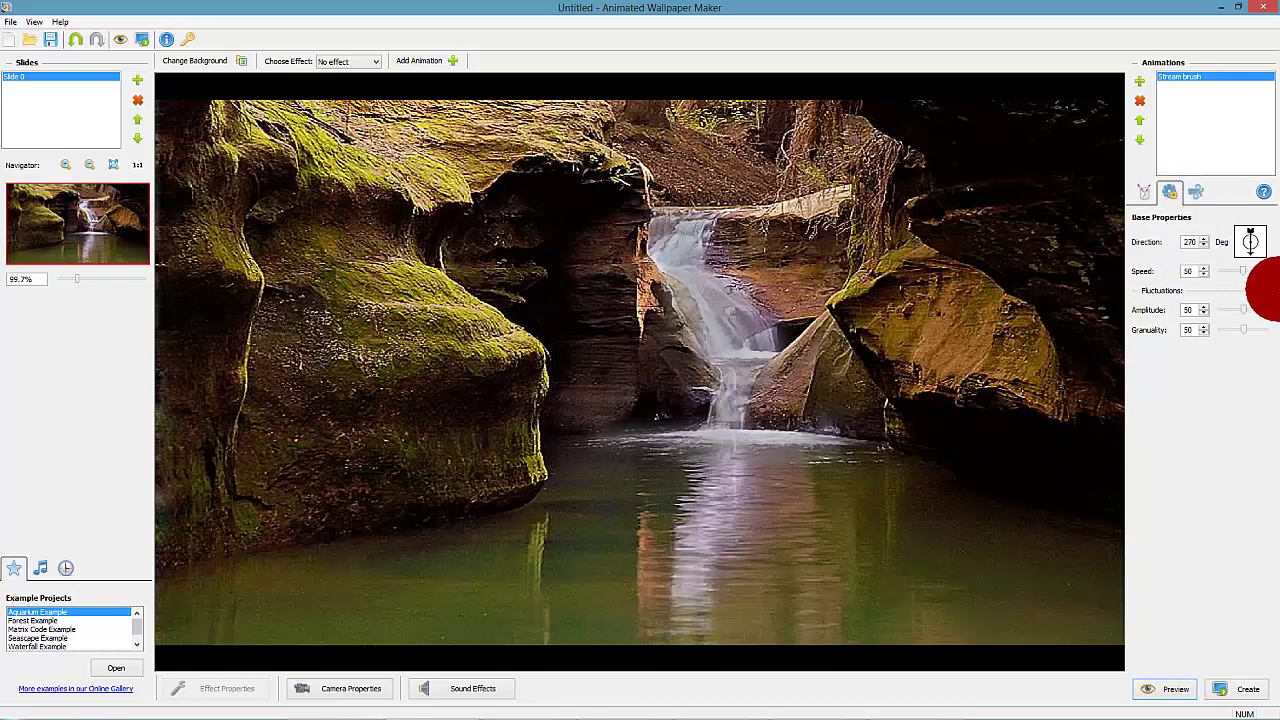
mouse_move(1246, 249)
mouse_down()
mouse_move(1263, 258)
mouse_move(1236, 264)
mouse_up()
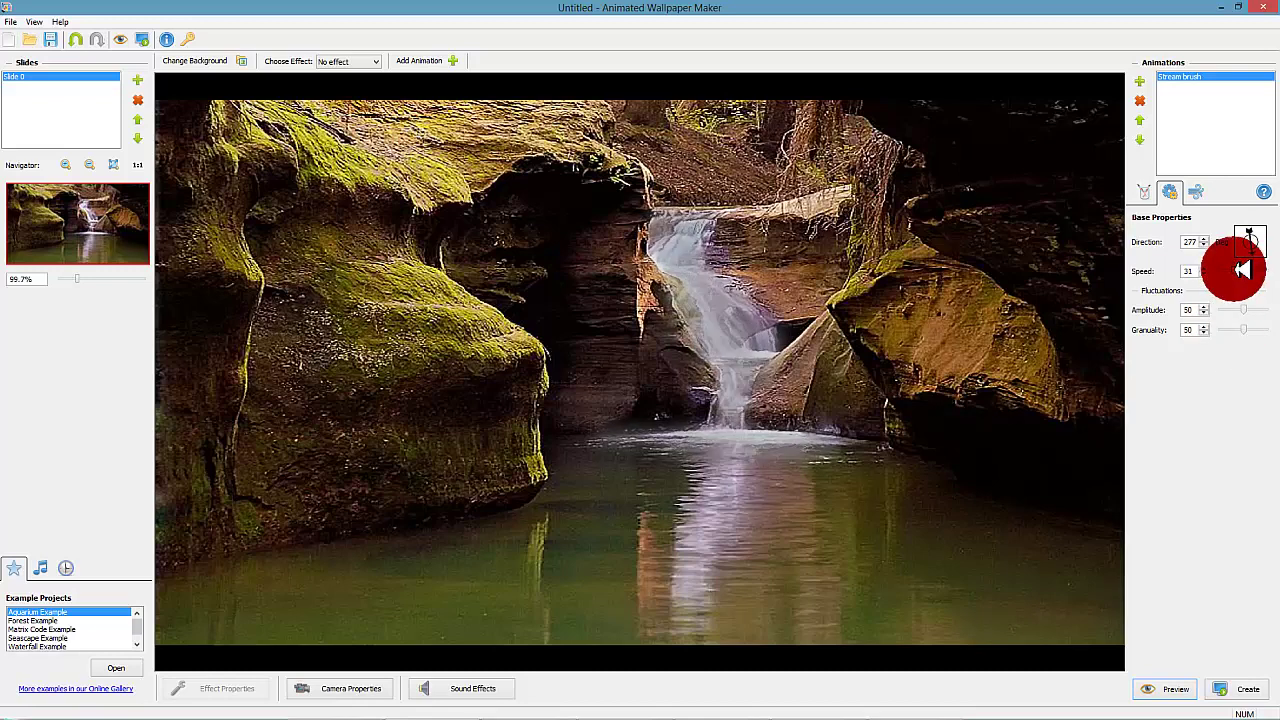
drag(1236, 270, 1241, 270)
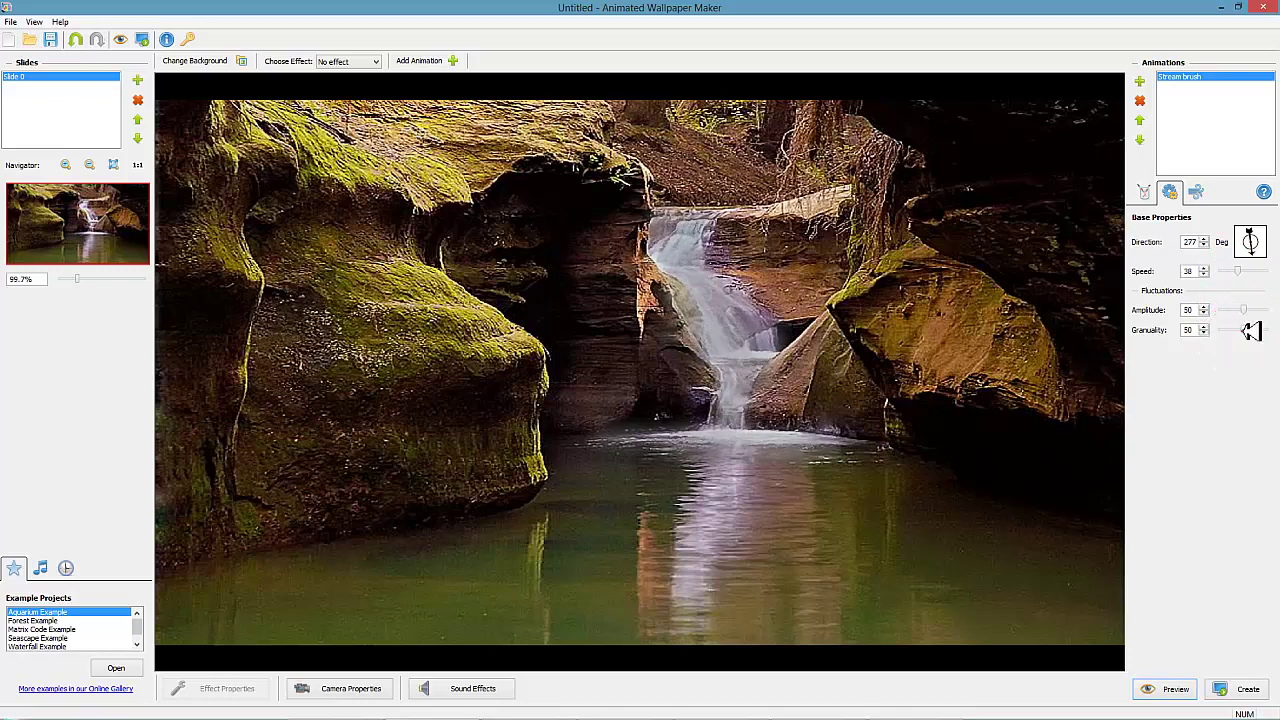
mouse_move(1252, 330)
mouse_down()
mouse_move(1208, 334)
mouse_move(1248, 340)
mouse_move(1258, 313)
mouse_up()
click(1250, 312)
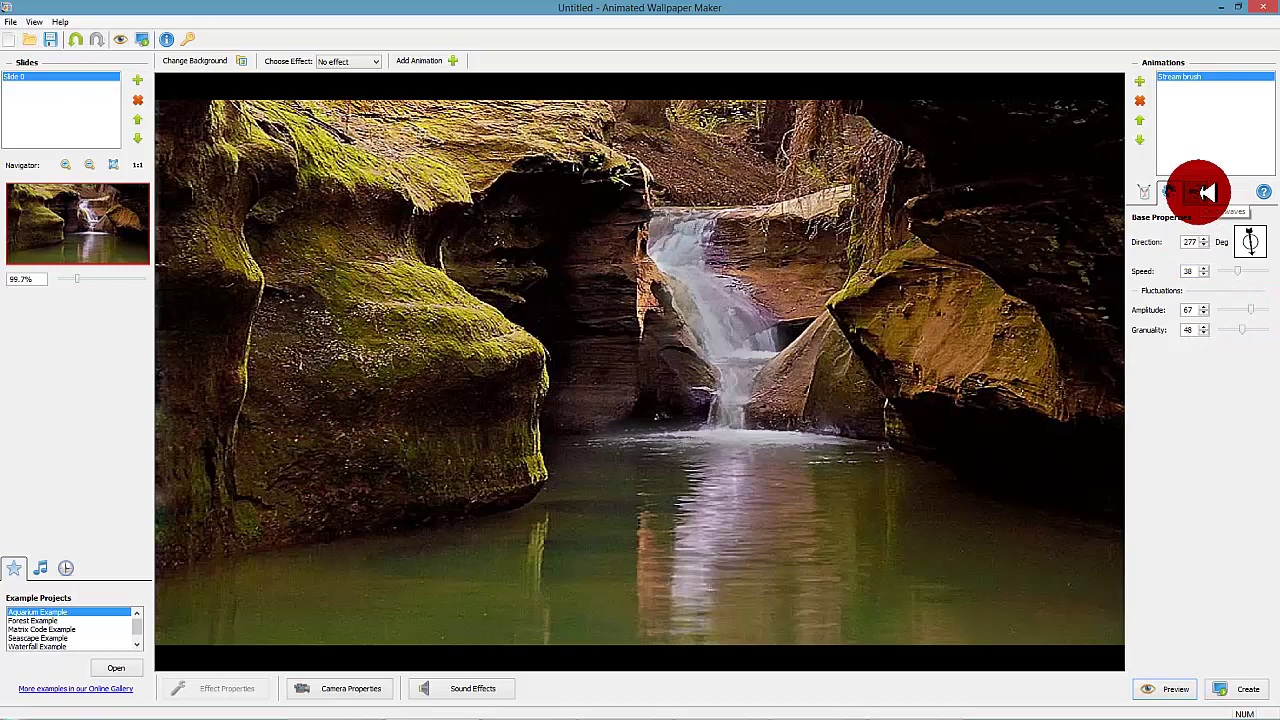
Set the colour waves' length to 56 and lower their translucency.
click(1207, 192)
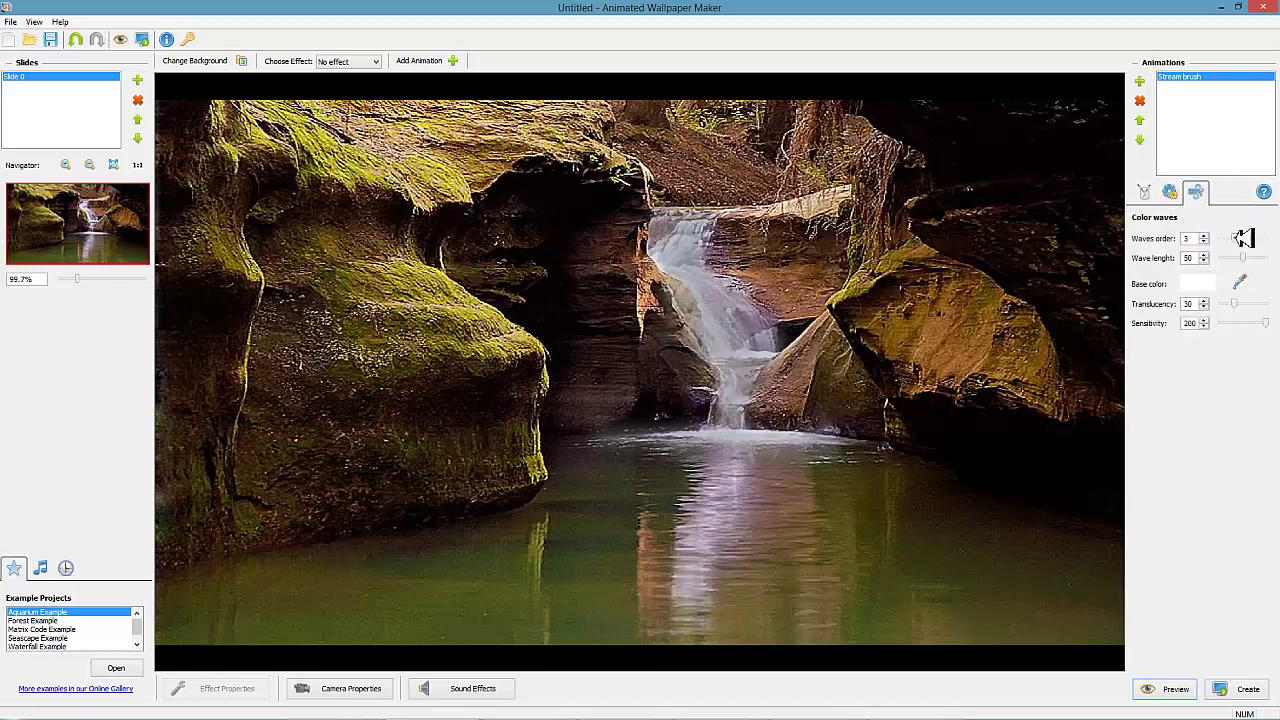
click(1245, 239)
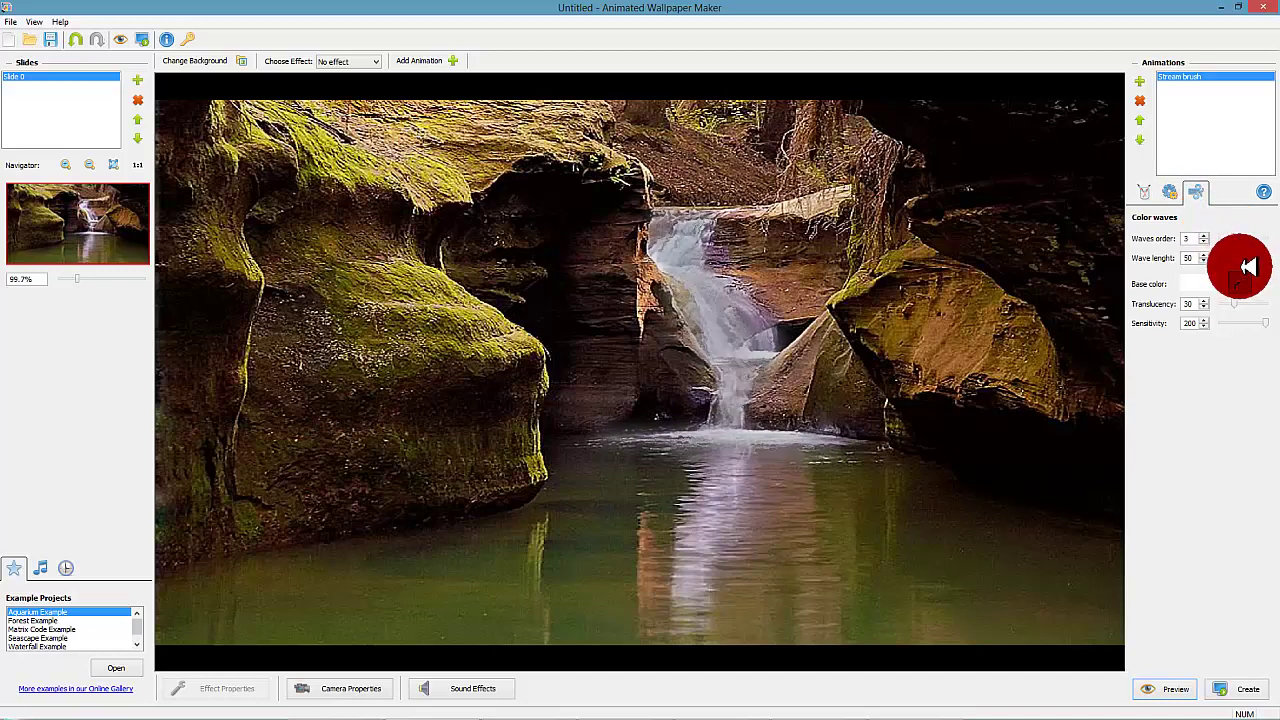
click(1240, 258)
click(1237, 305)
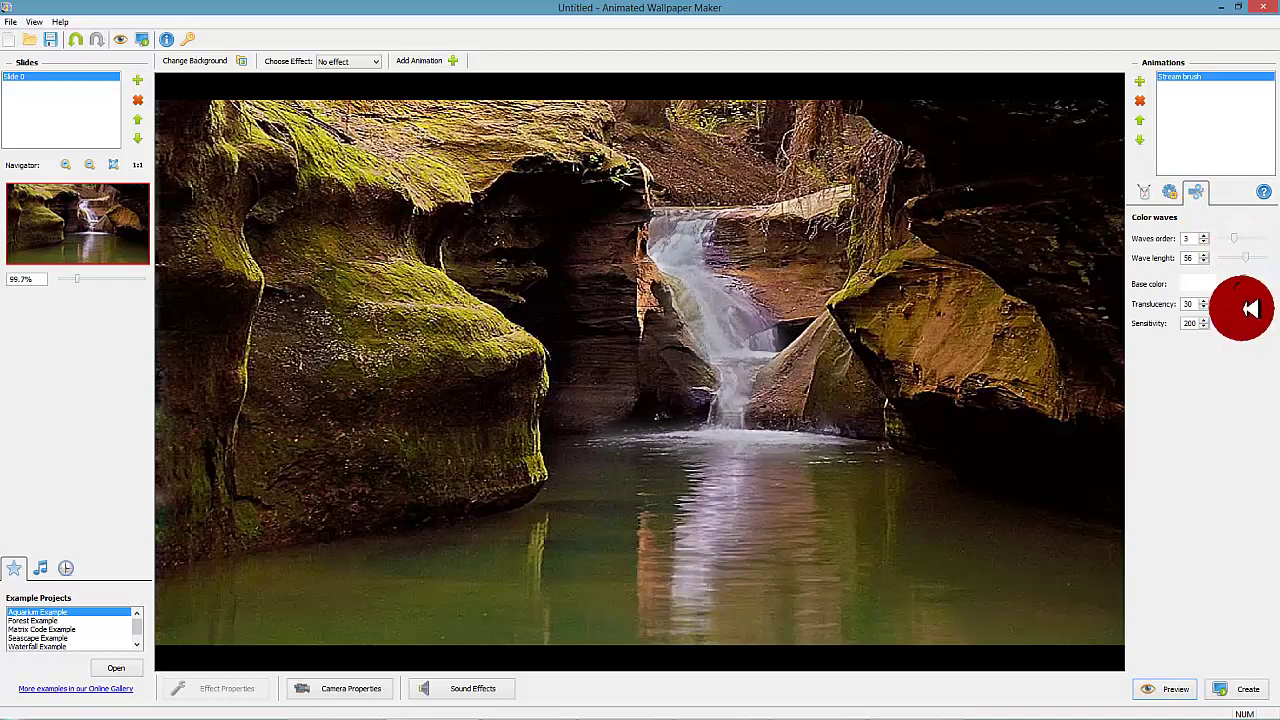
click(1236, 304)
drag(1259, 306, 1239, 305)
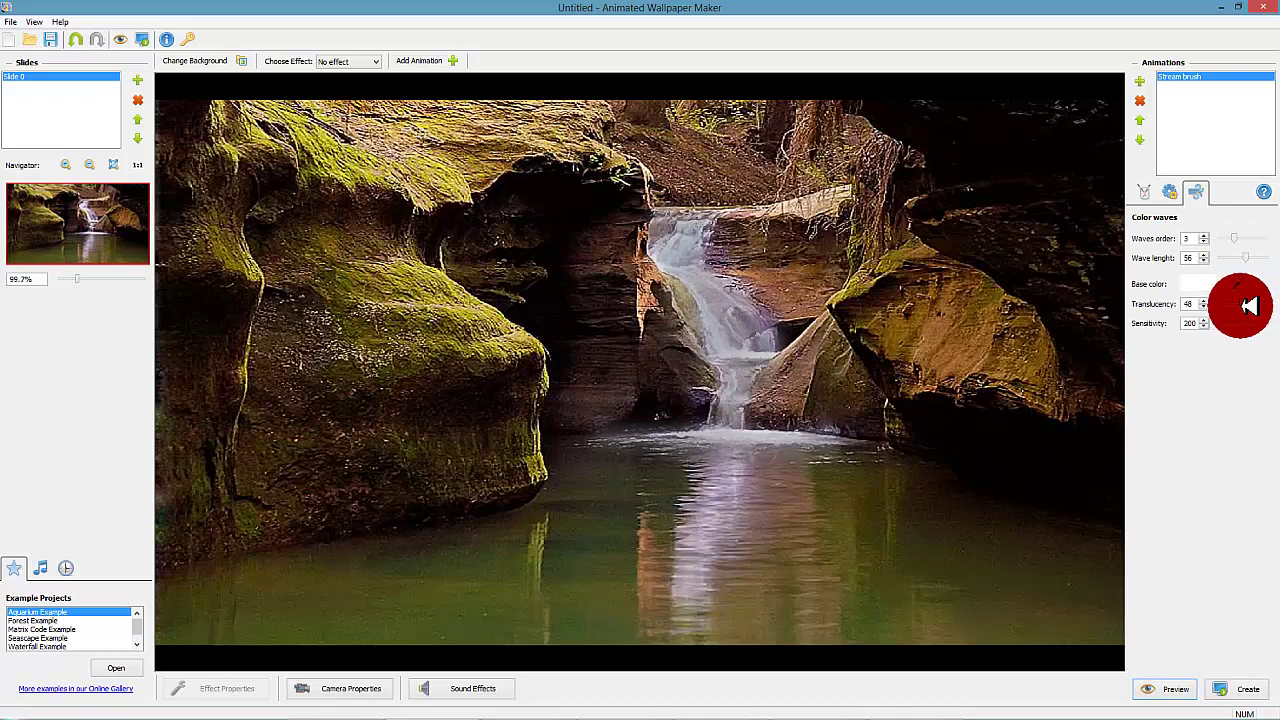
Turn off Highlight effect area in the Drawing Tools panel.
click(1148, 196)
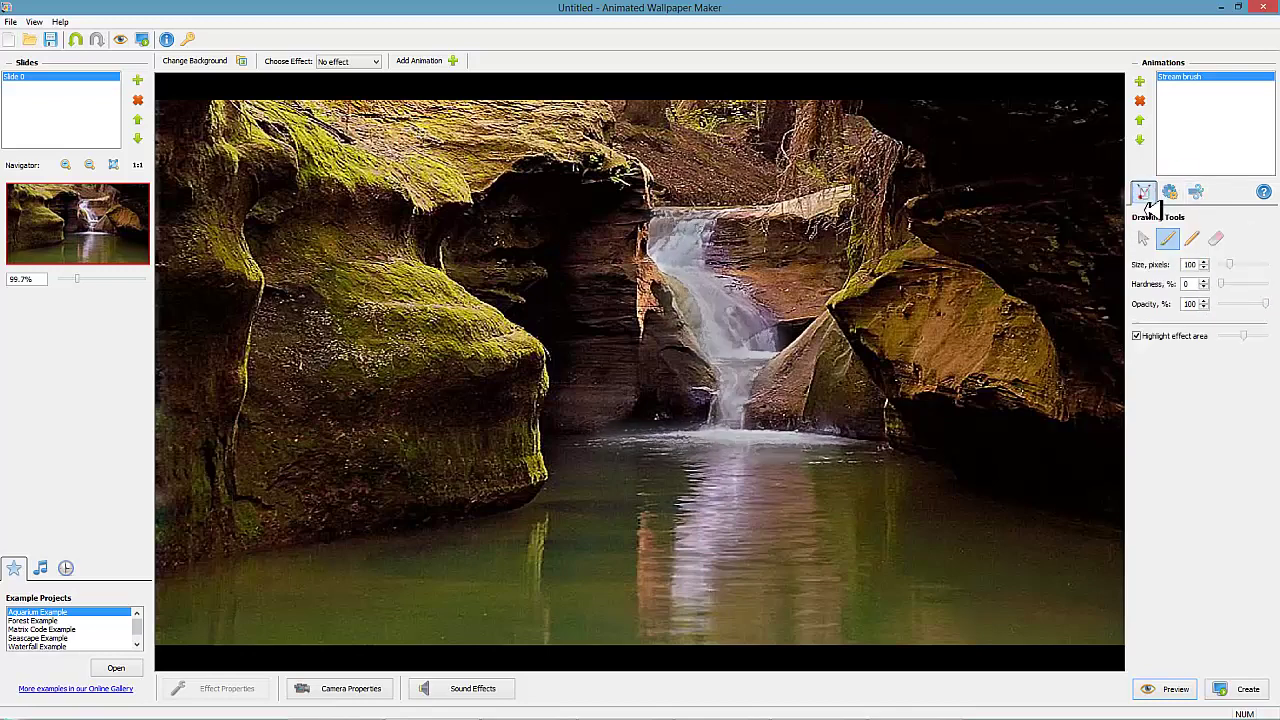
click(1142, 334)
click(1142, 334)
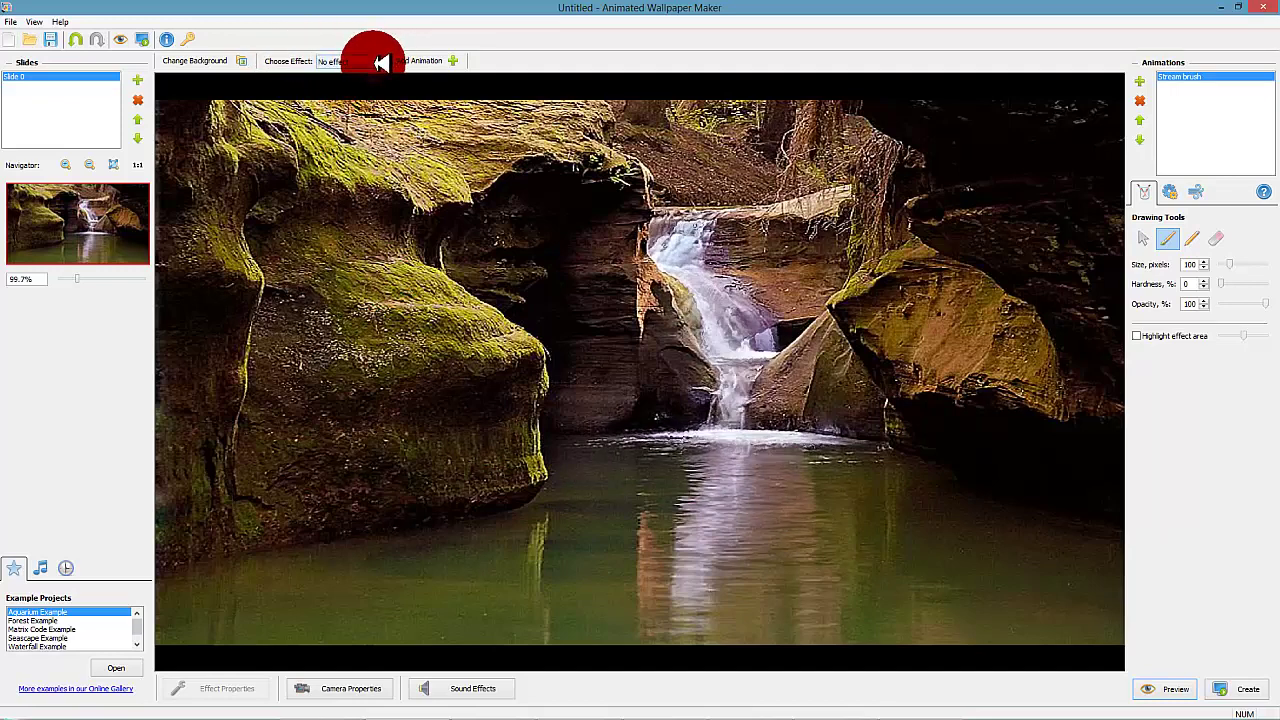
Apply the Water mirror effect, position its water line, and set reflection quality to 1024x1024.
click(377, 62)
click(358, 88)
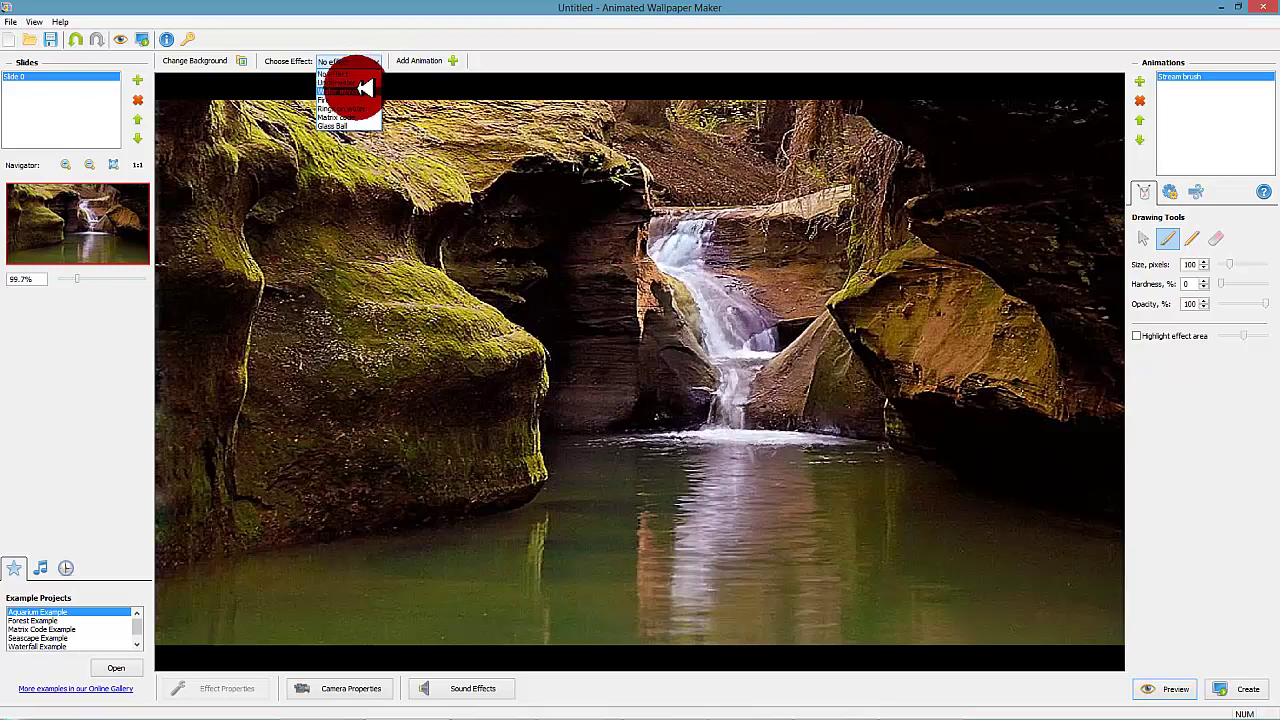
click(365, 88)
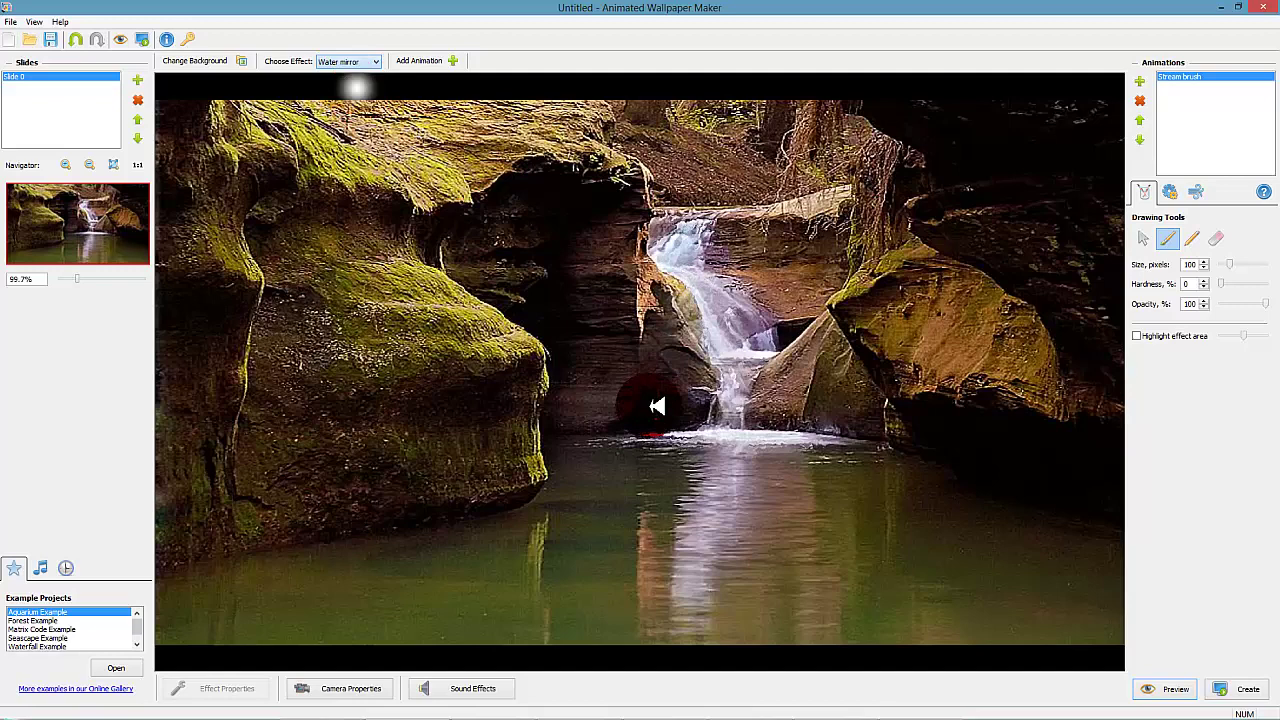
mouse_move(657, 405)
mouse_down()
mouse_move(574, 521)
mouse_move(546, 615)
mouse_move(522, 611)
mouse_move(580, 575)
mouse_move(494, 566)
mouse_move(513, 589)
mouse_move(600, 595)
mouse_move(568, 628)
mouse_up()
click(597, 594)
click(568, 628)
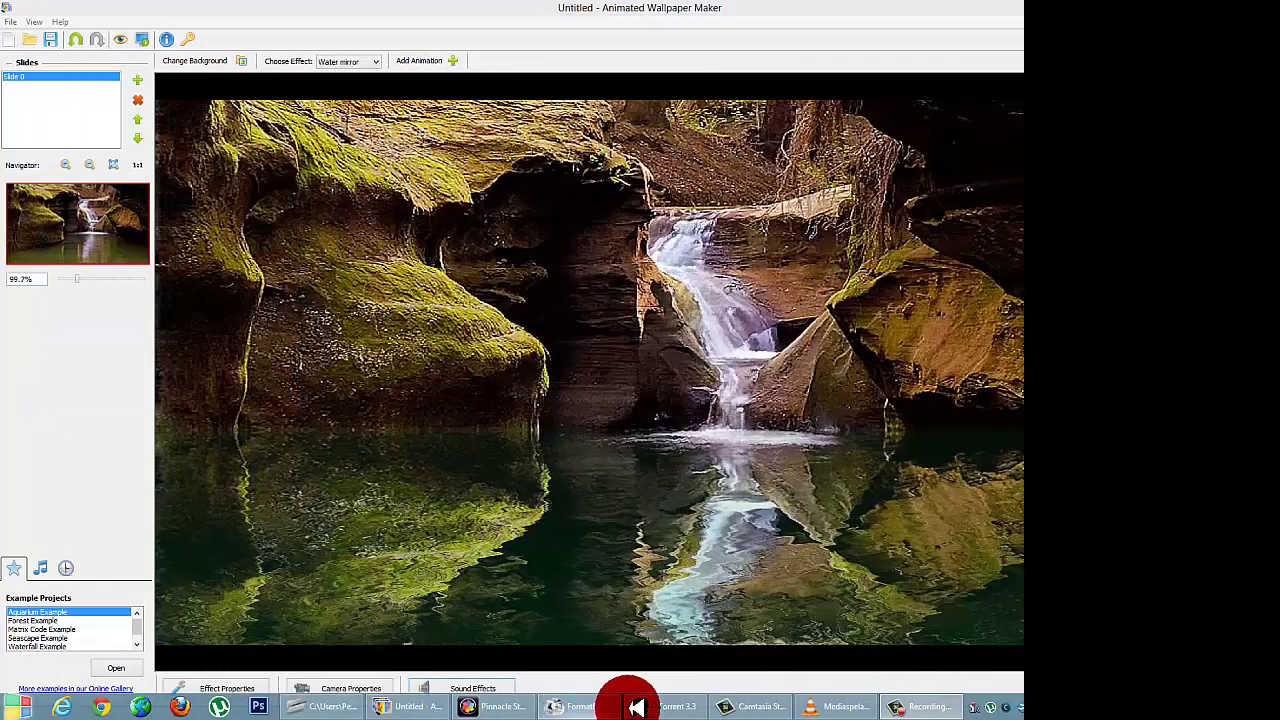
Play the Step 5 sound effect in VLC, then erase stream effect from the waterfall's reflection.
click(831, 706)
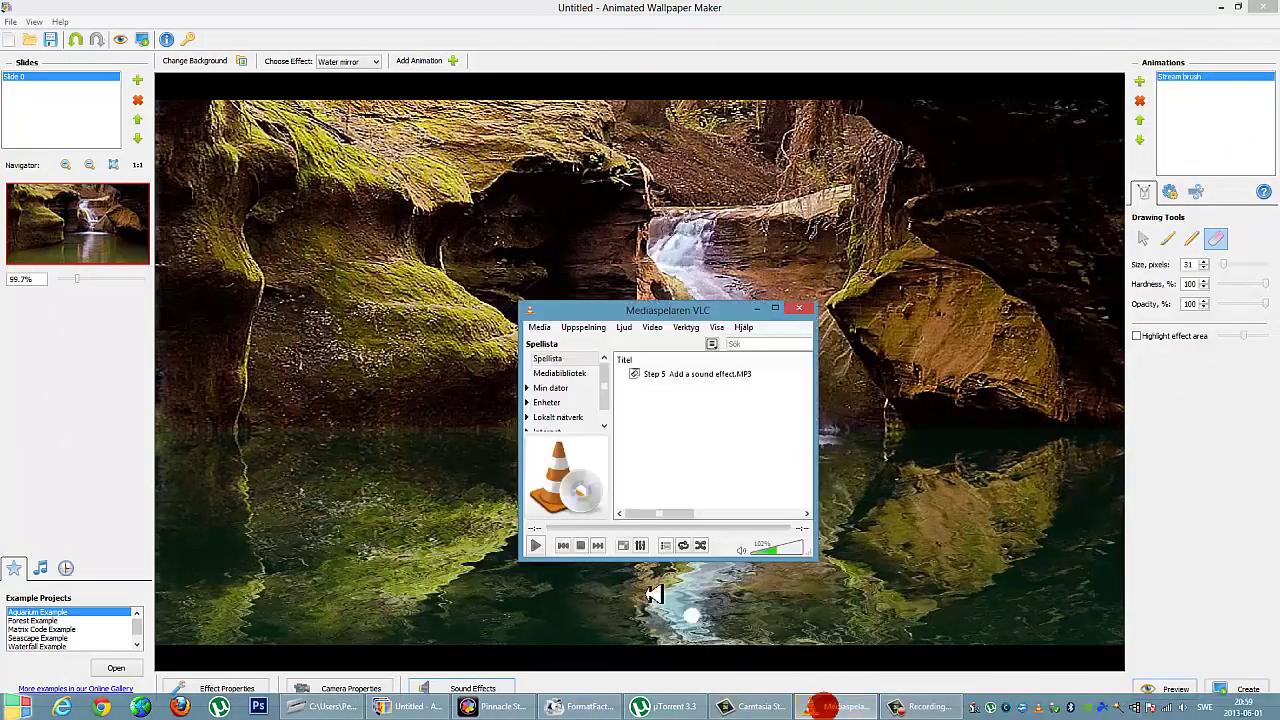
click(538, 545)
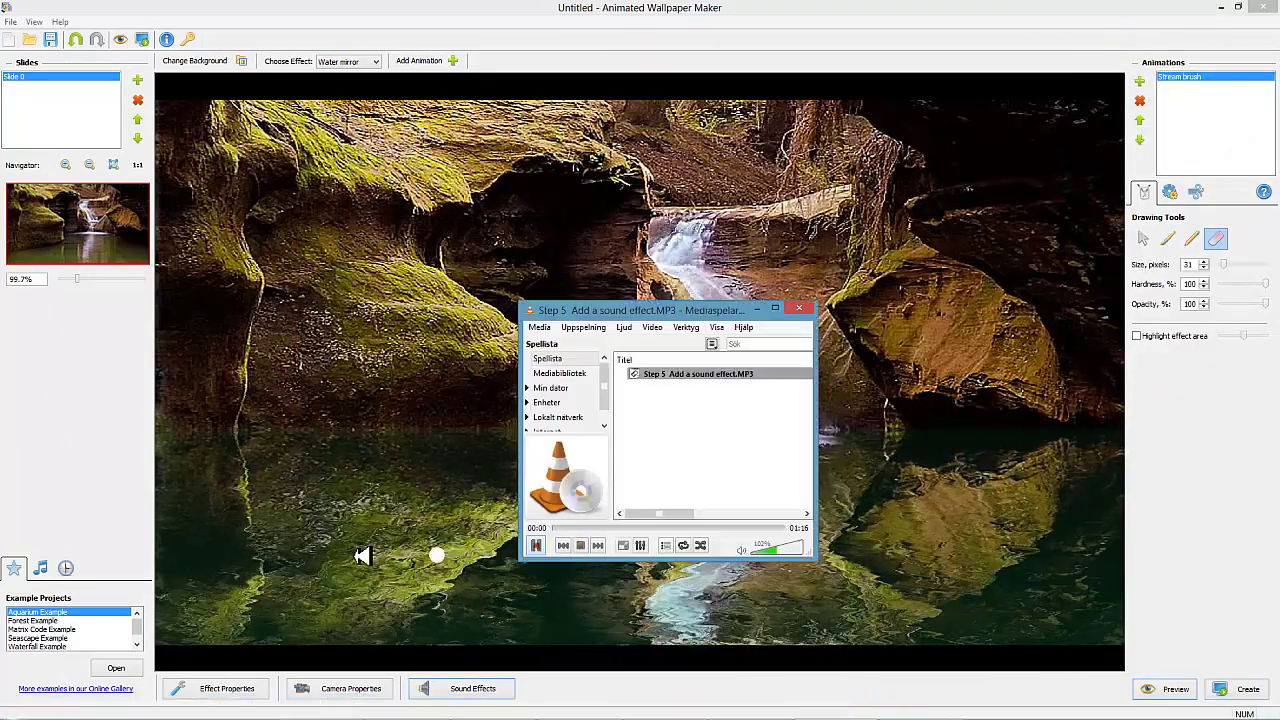
click(65, 462)
mouse_move(172, 418)
mouse_down()
mouse_move(226, 363)
mouse_move(241, 361)
mouse_move(220, 377)
mouse_move(357, 386)
mouse_up()
drag(670, 452, 677, 455)
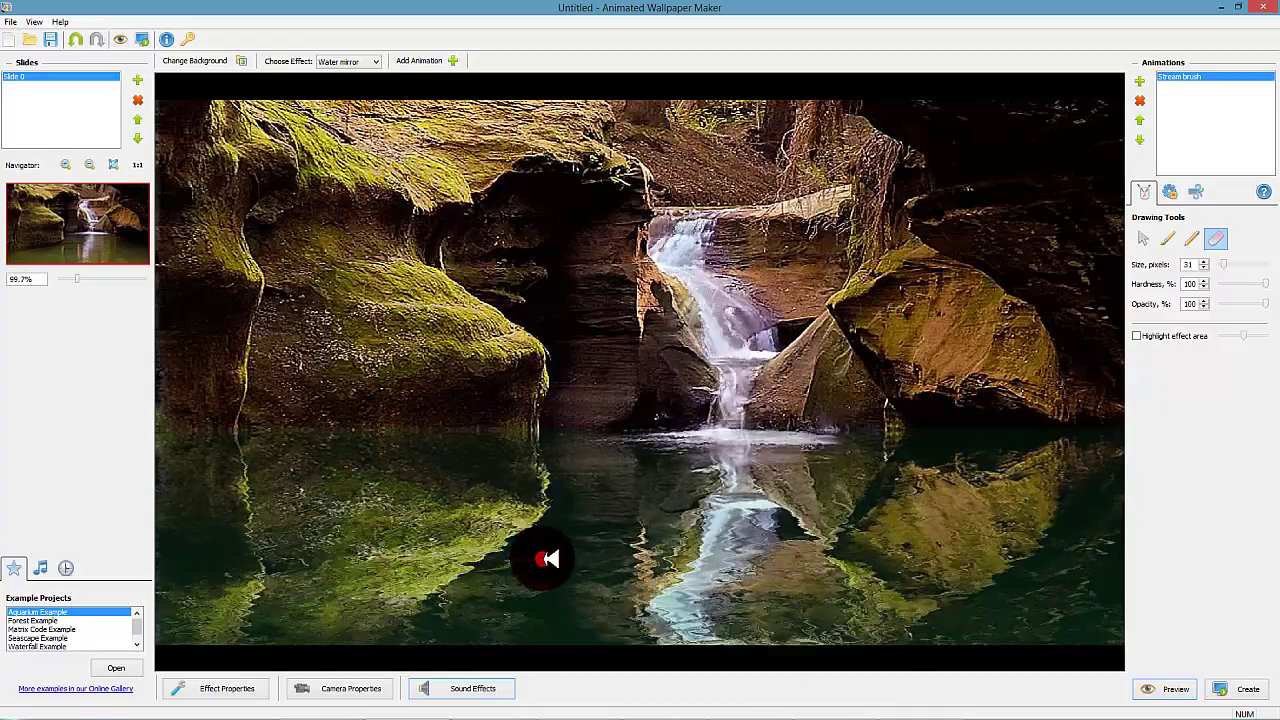
Add the looped River ambient sound from the sound library, at volume 99 and balance 49.
click(489, 690)
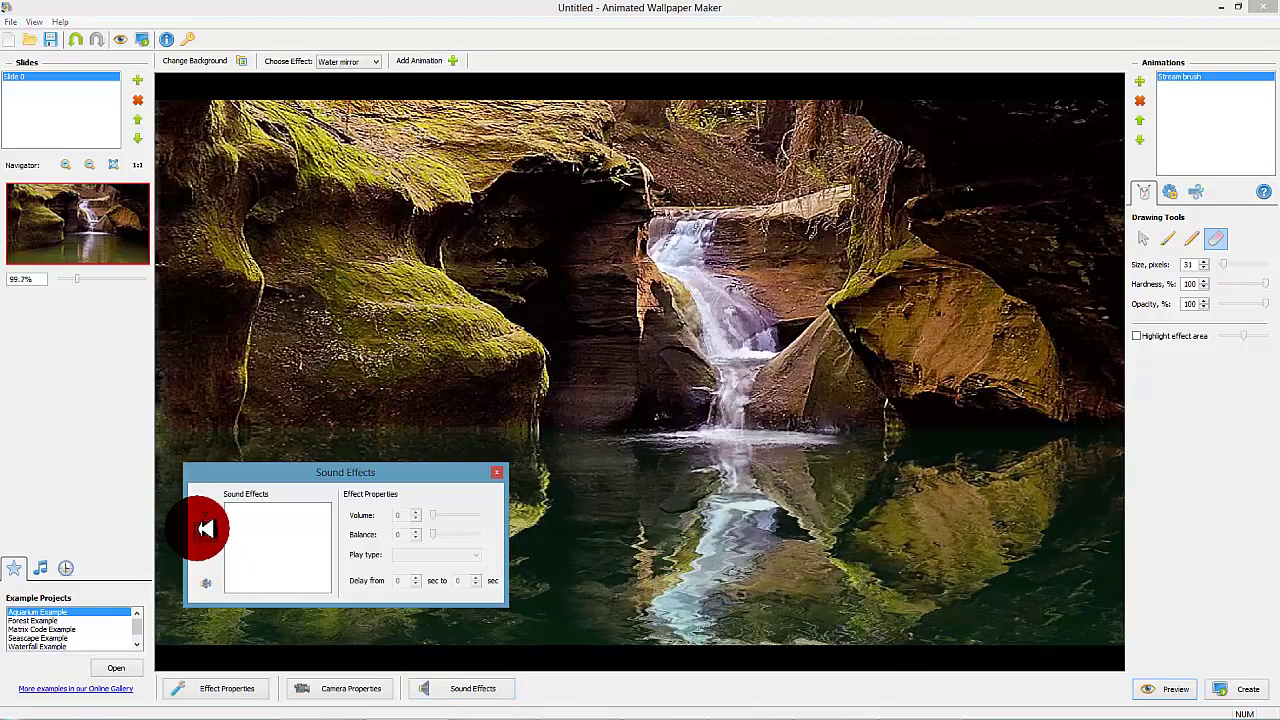
click(206, 510)
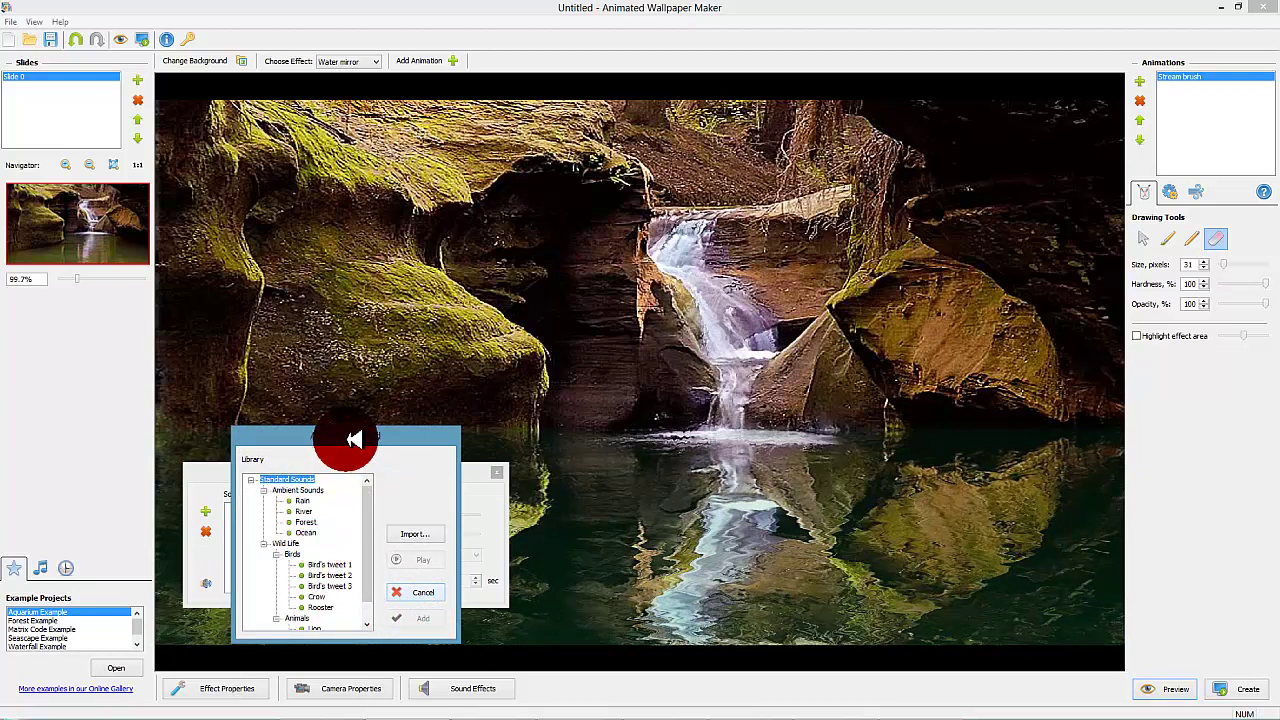
drag(352, 437, 640, 394)
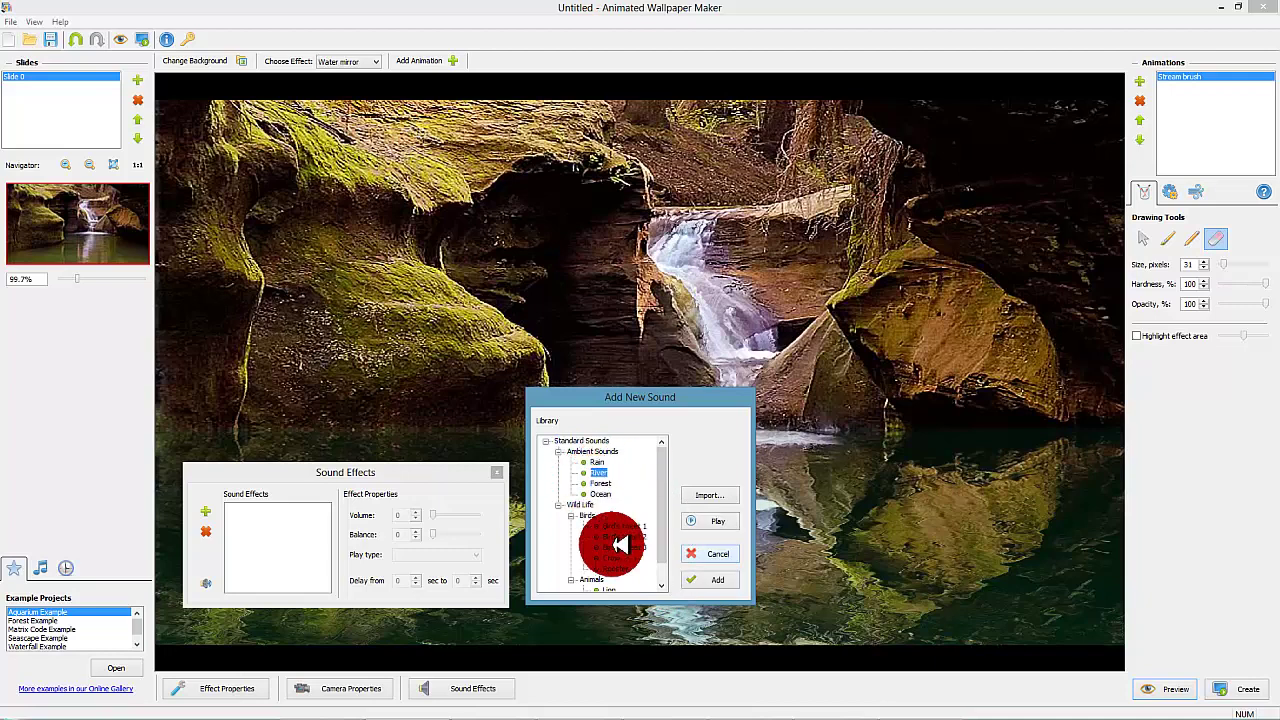
click(719, 582)
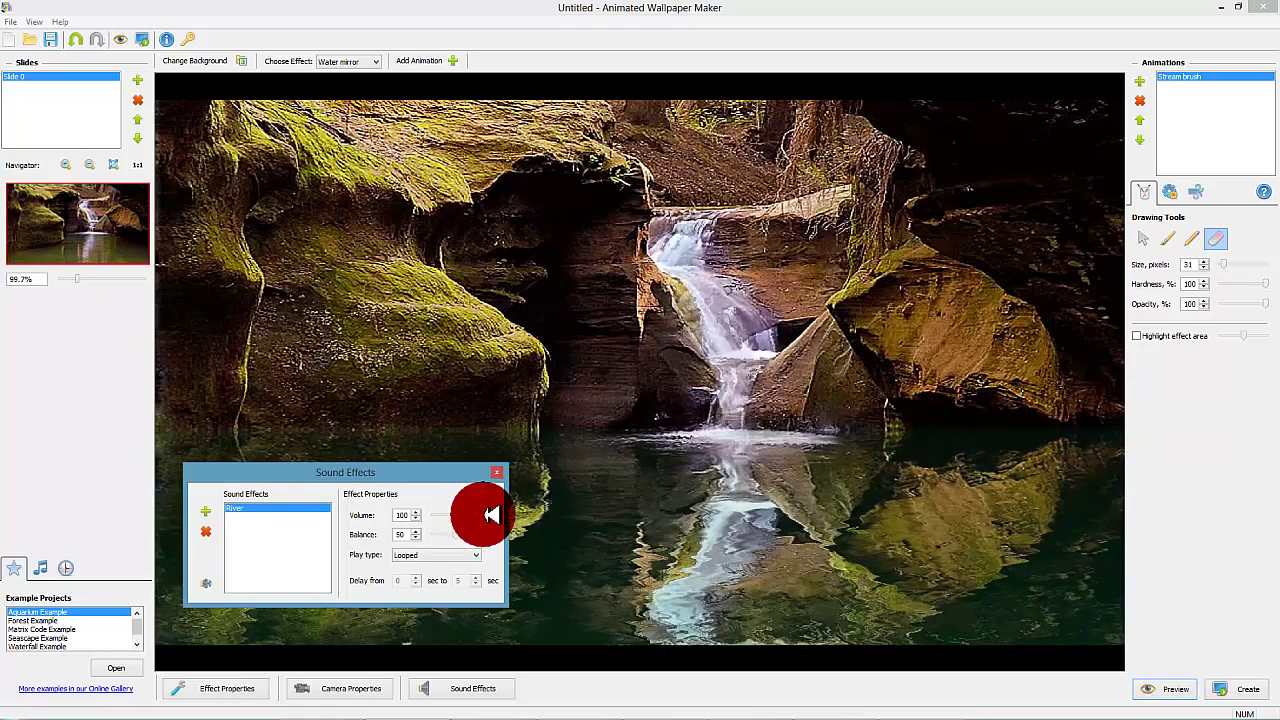
mouse_move(488, 514)
mouse_down()
mouse_move(458, 535)
mouse_move(495, 538)
mouse_up()
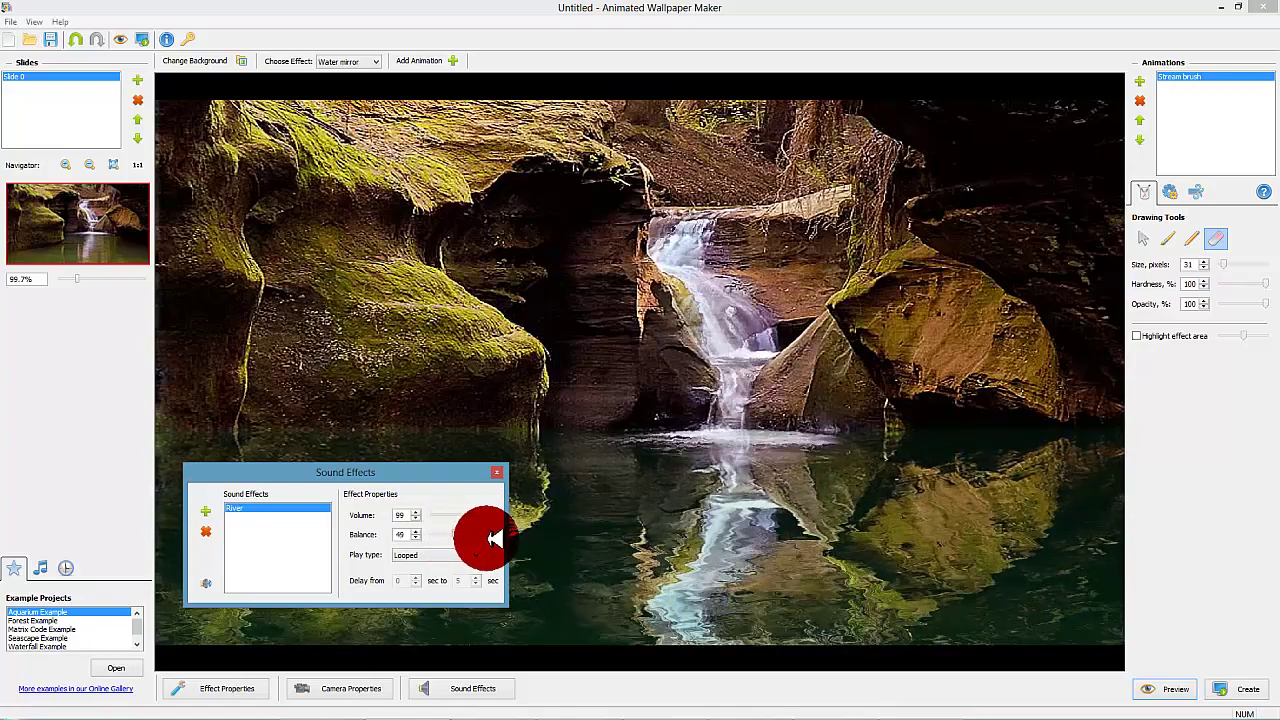
click(500, 687)
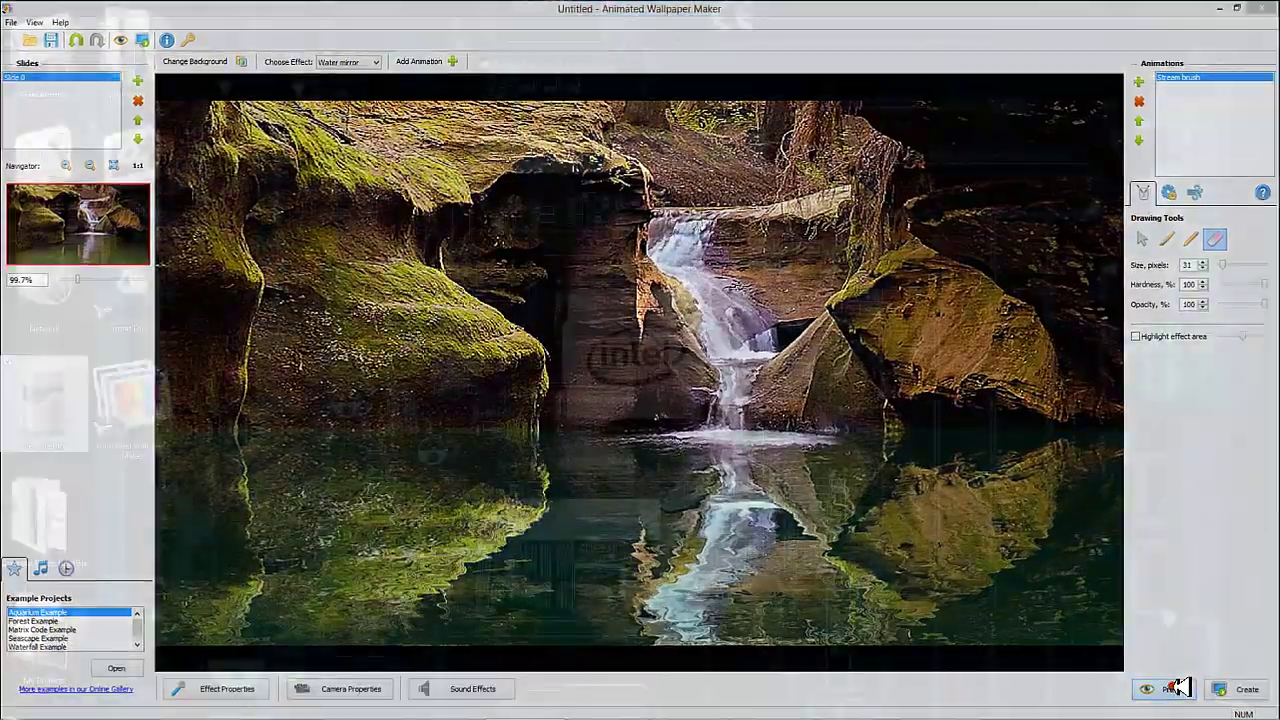
Preview the animated waterfall wallpaper on the desktop.
click(1175, 688)
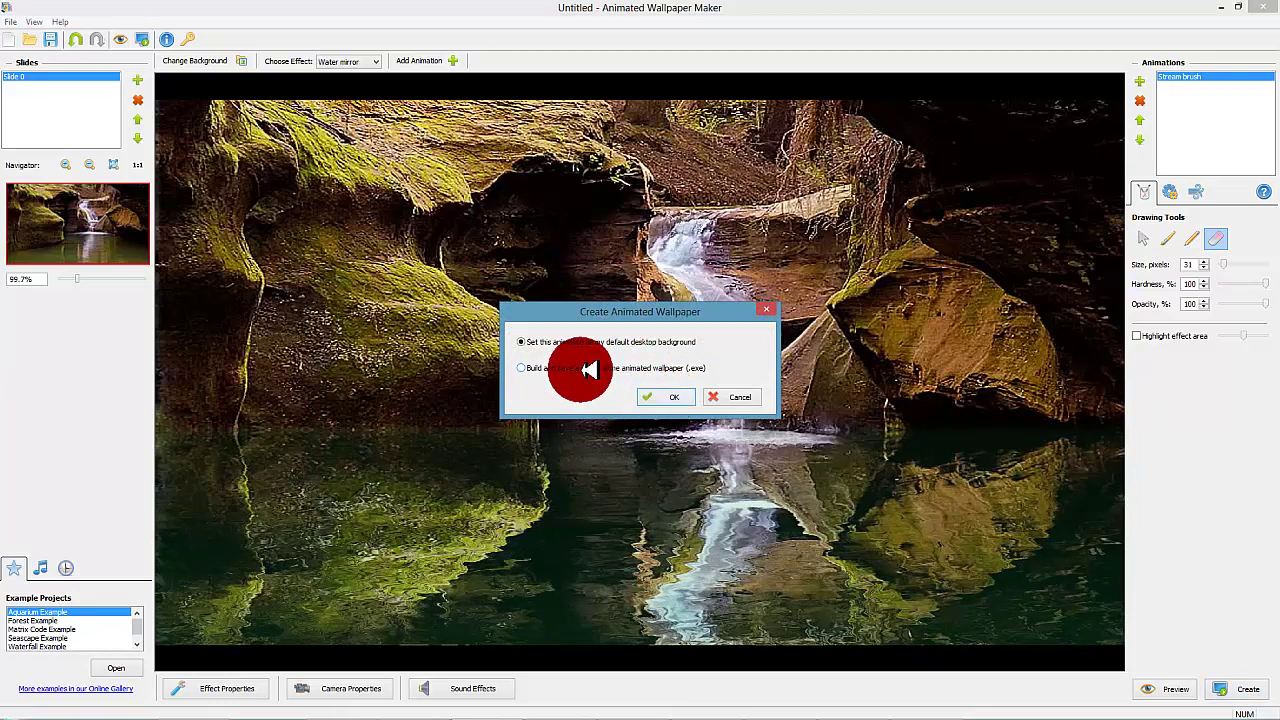
Choose the standalone .exe build option and save the file as 'The river' in My Projects.
click(590, 370)
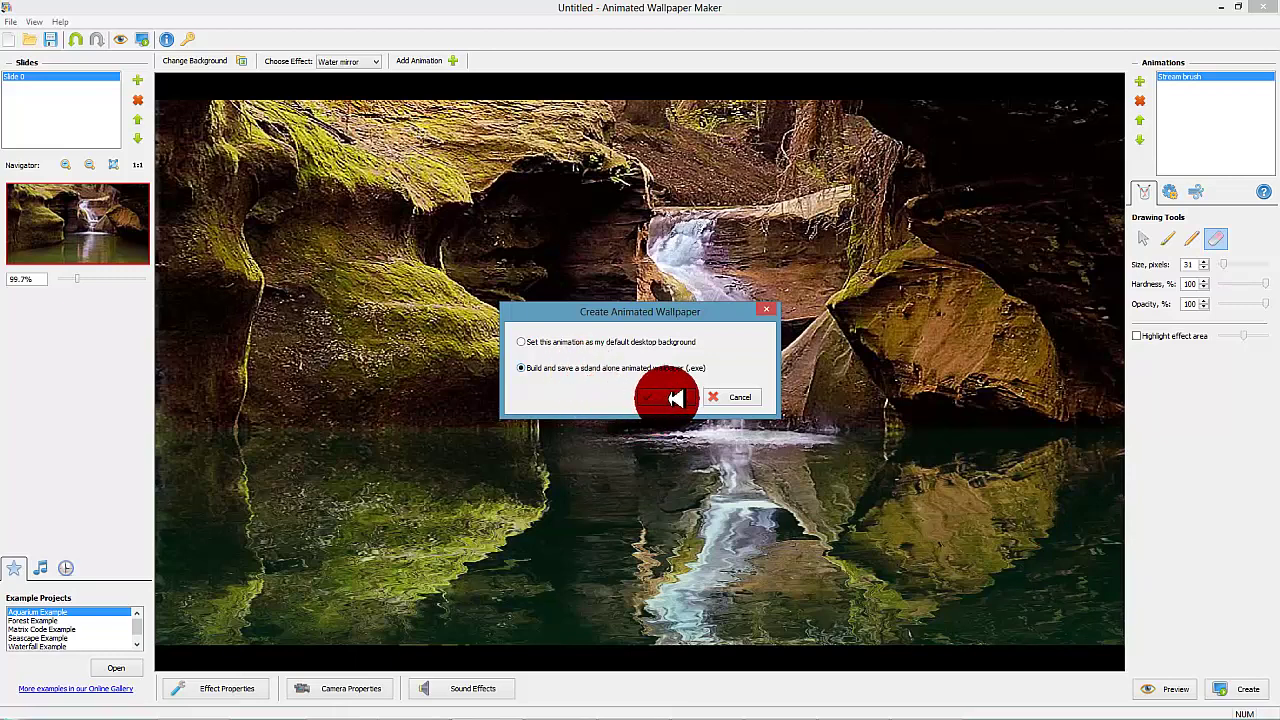
click(675, 397)
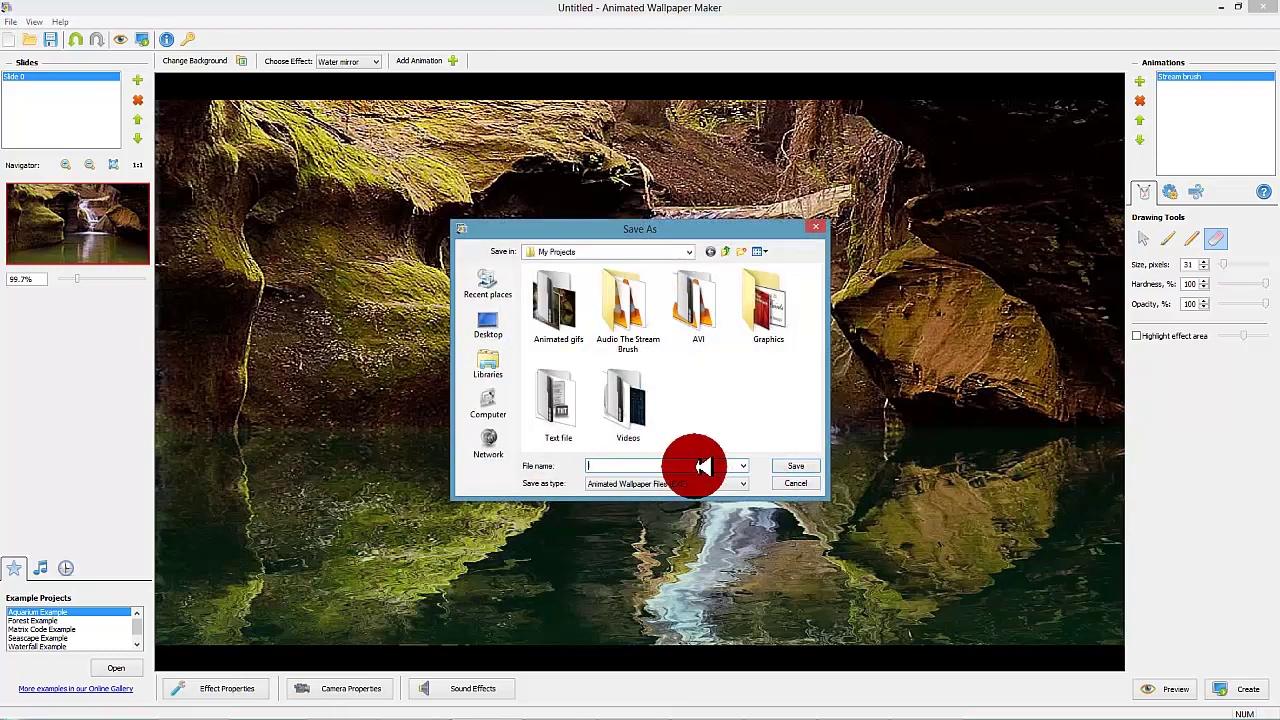
text(The river)
click(797, 466)
drag(805, 461, 818, 444)
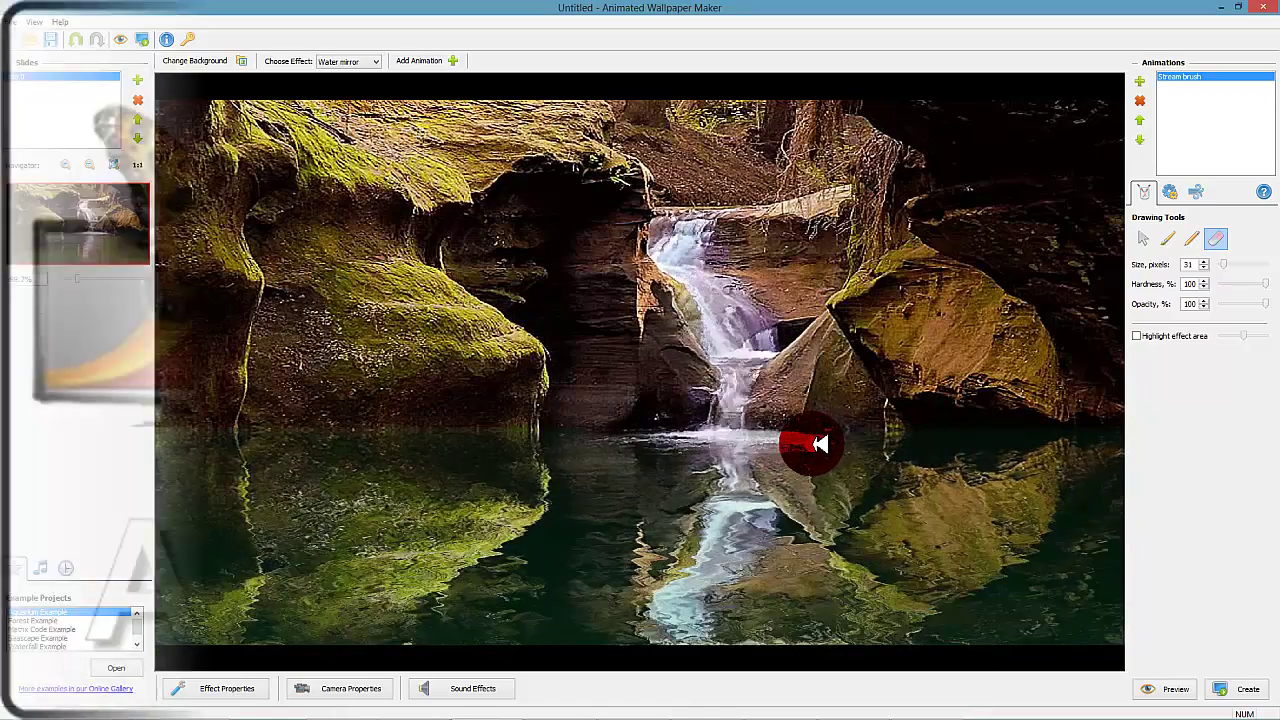